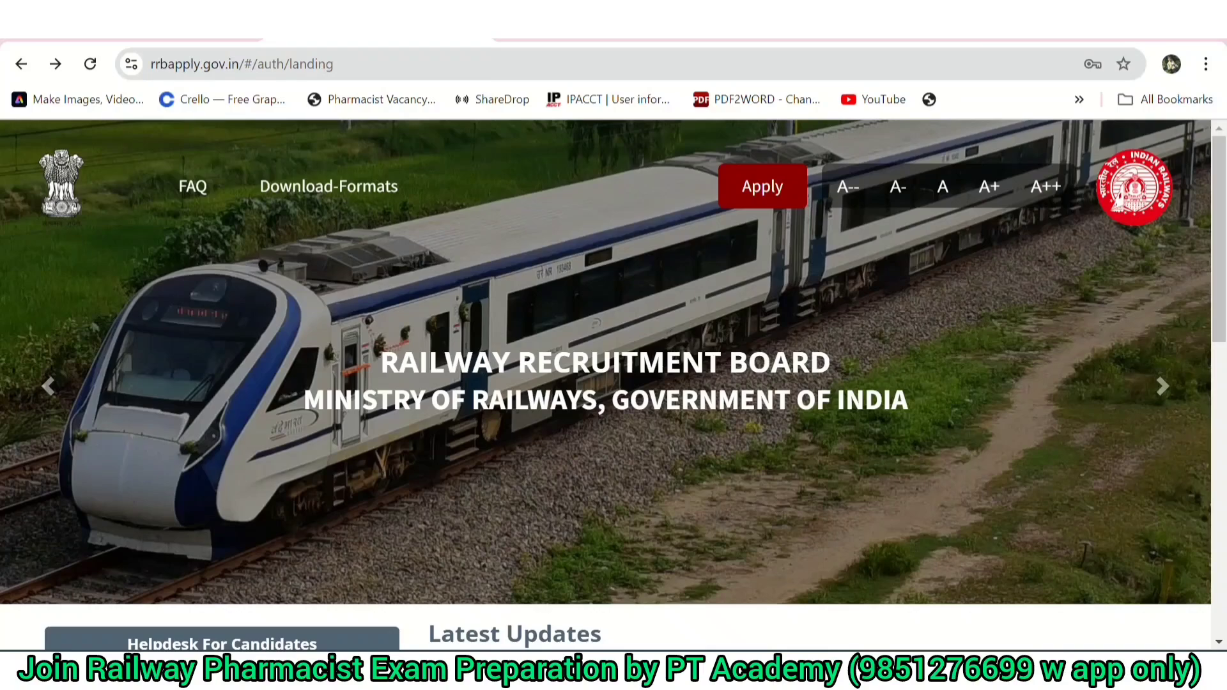
Open the Create an Account form on the RRB Apply site and acknowledge the notice for candidates who already have an account.
{"action": "left_click", "coordinate": [166, 24]}
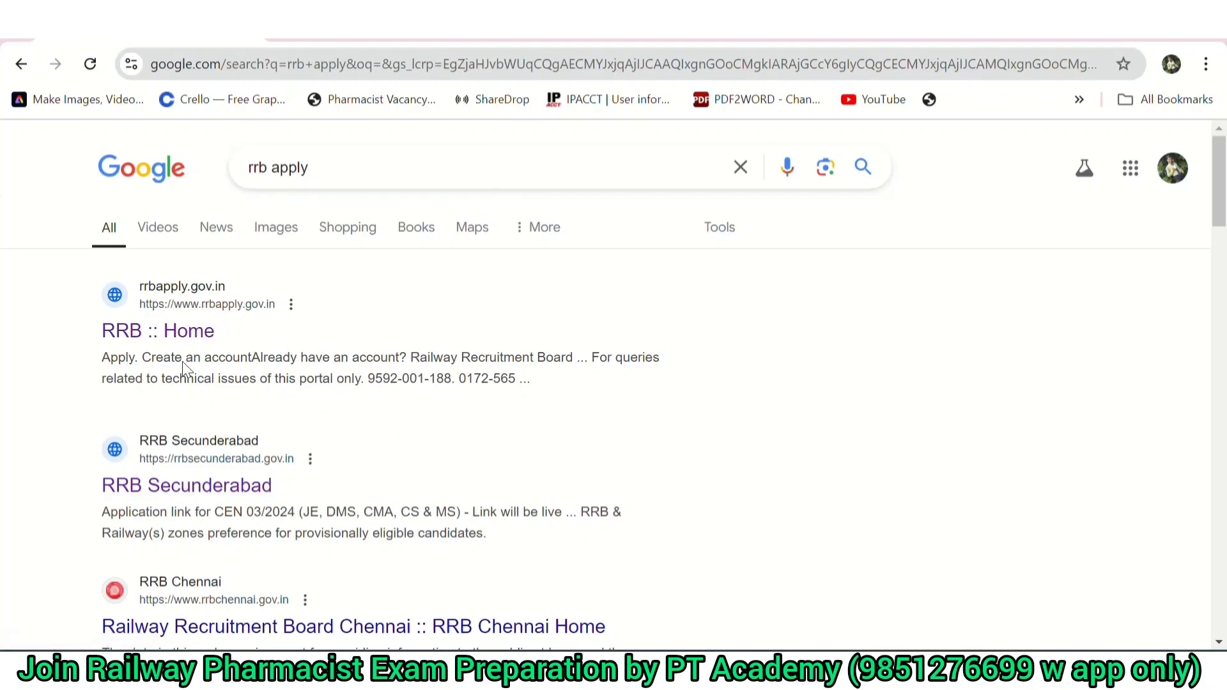
{"action": "left_click", "coordinate": [326, 23]}
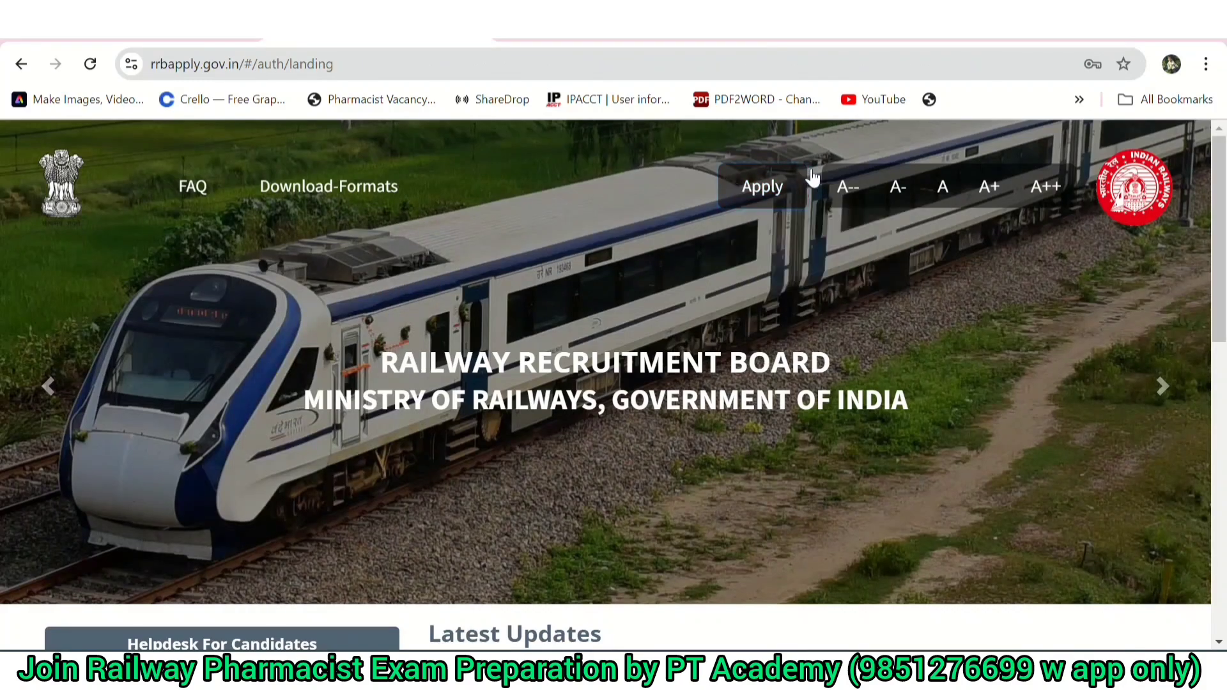
{"action": "mouse_move", "coordinate": [760, 187]}
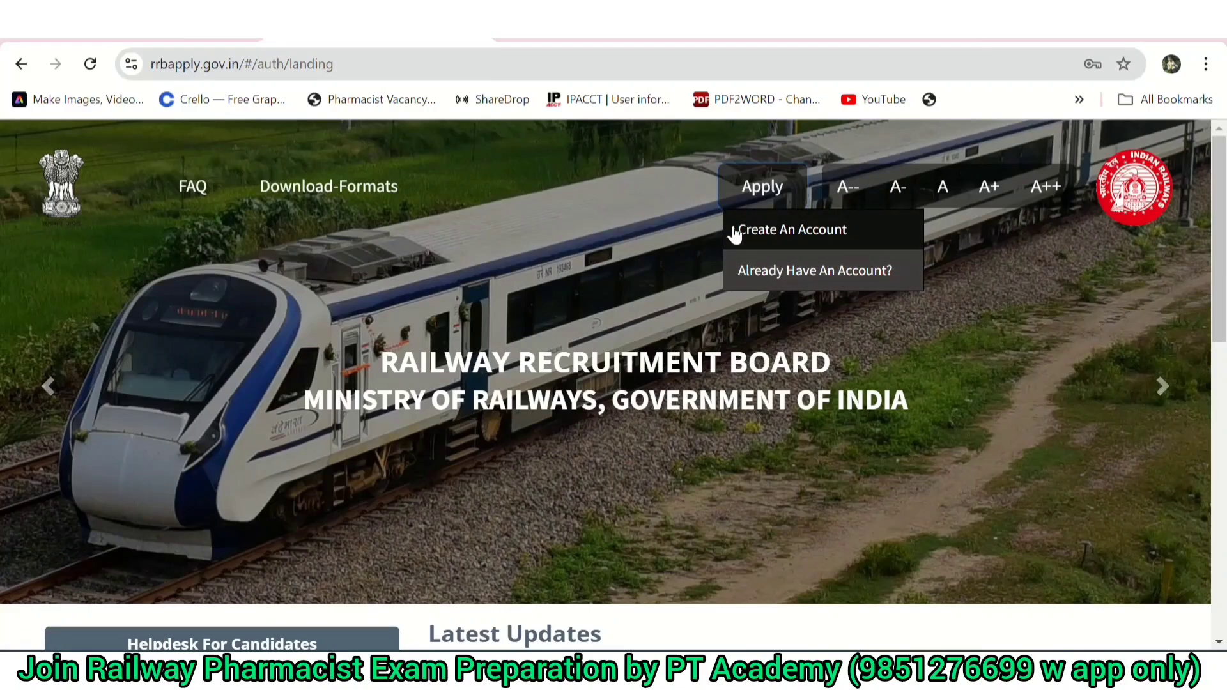
{"action": "left_click", "coordinate": [796, 235]}
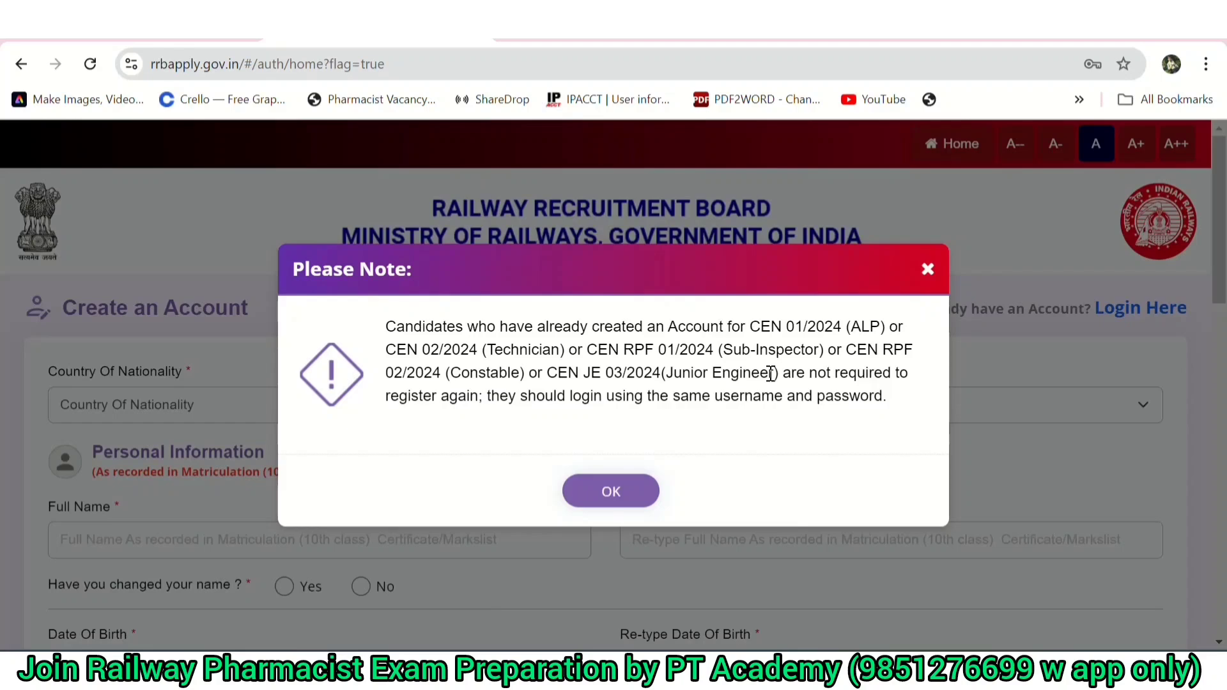
{"action": "left_click", "coordinate": [611, 492]}
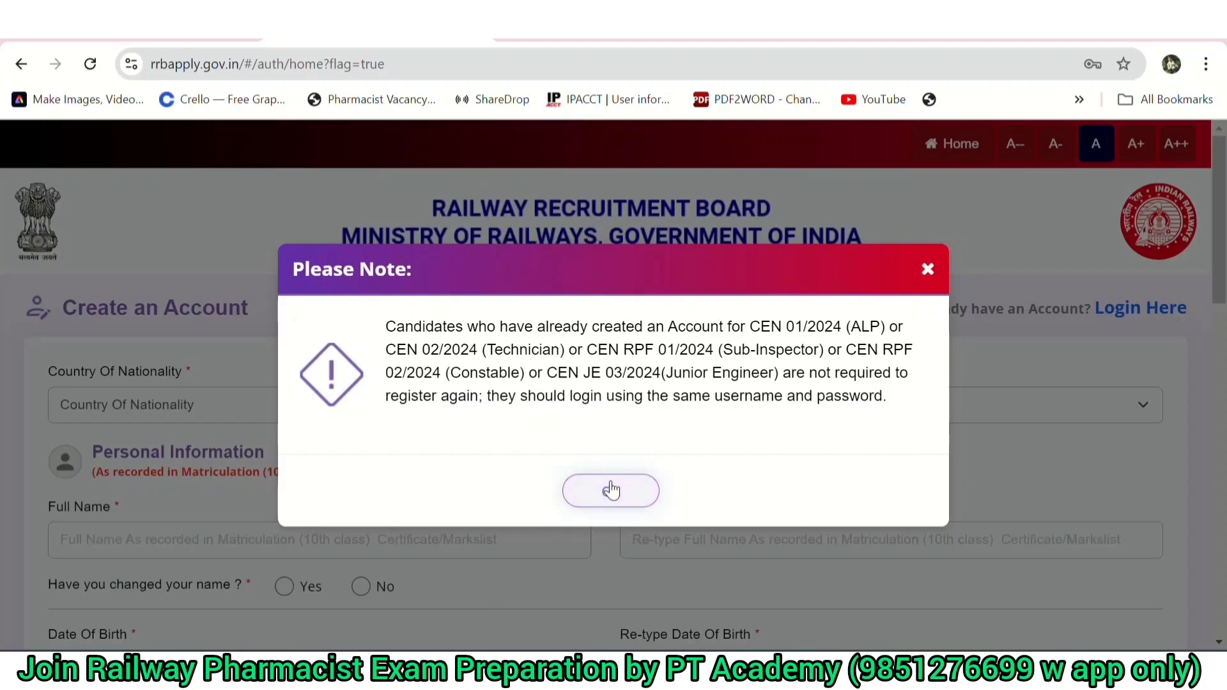
Set the country of nationality to India and go through the two full name fields.
{"action": "left_click", "coordinate": [131, 416]}
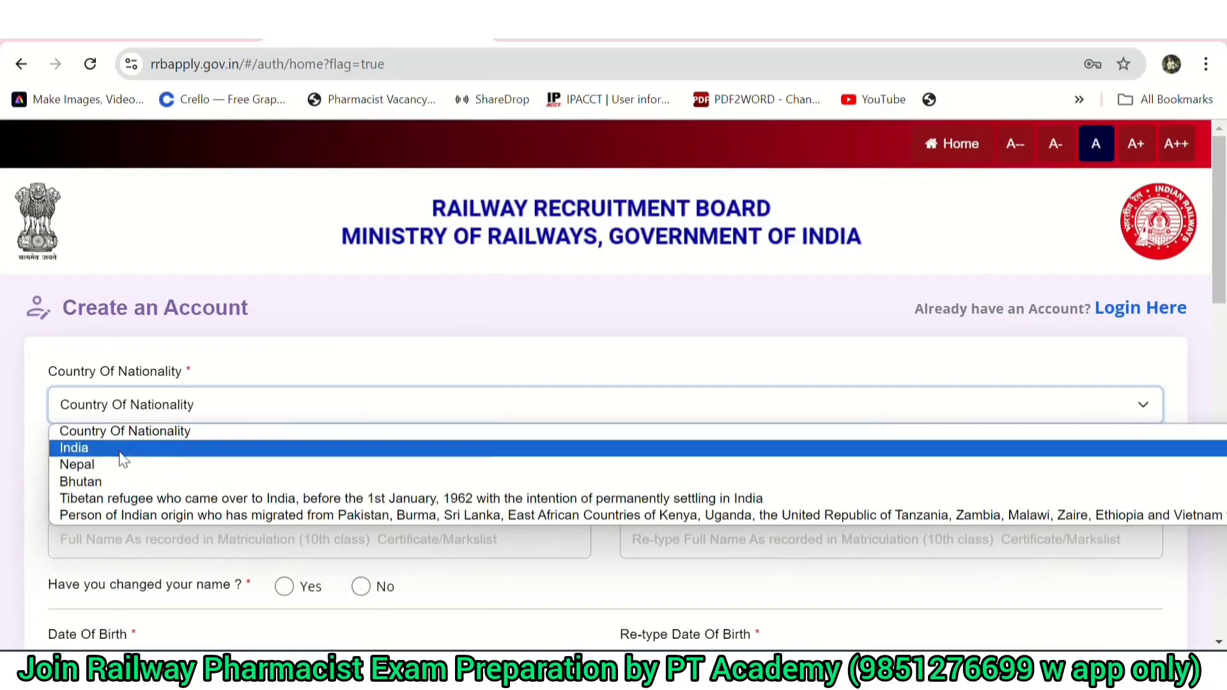
{"action": "left_click", "coordinate": [153, 446]}
{"action": "scroll", "coordinate": [153, 428], "scroll_direction": "down", "scroll_amount": 3}
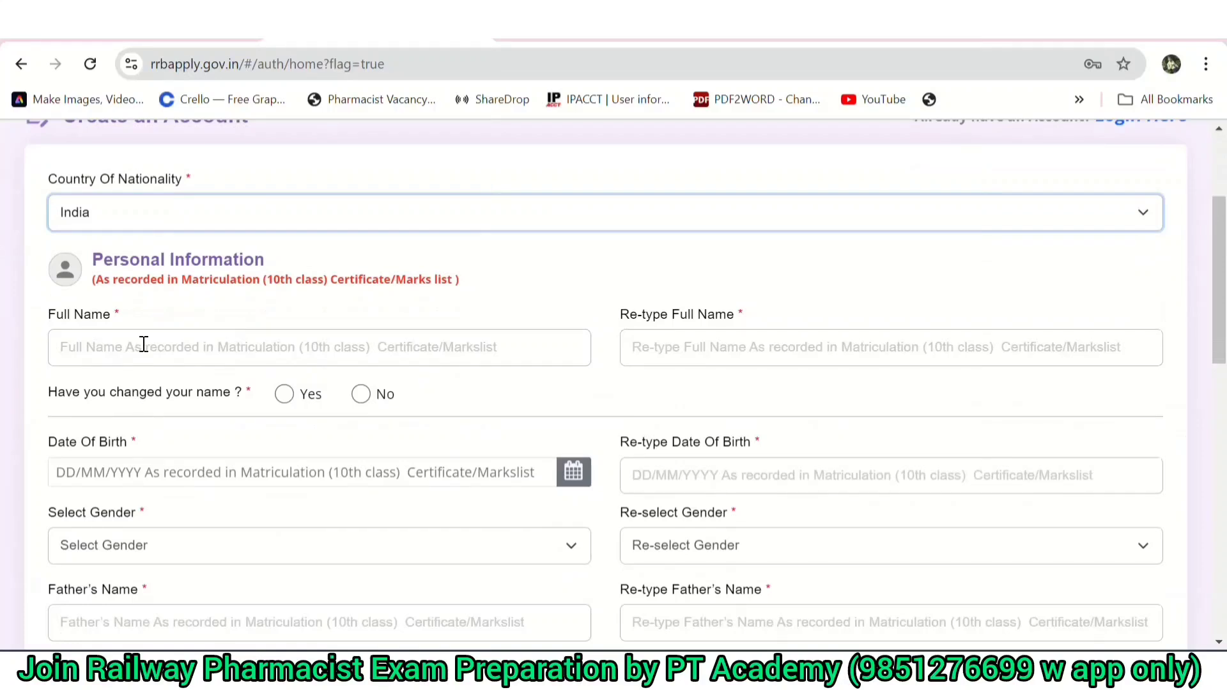
{"action": "left_click", "coordinate": [142, 348]}
{"action": "left_click", "coordinate": [612, 340]}
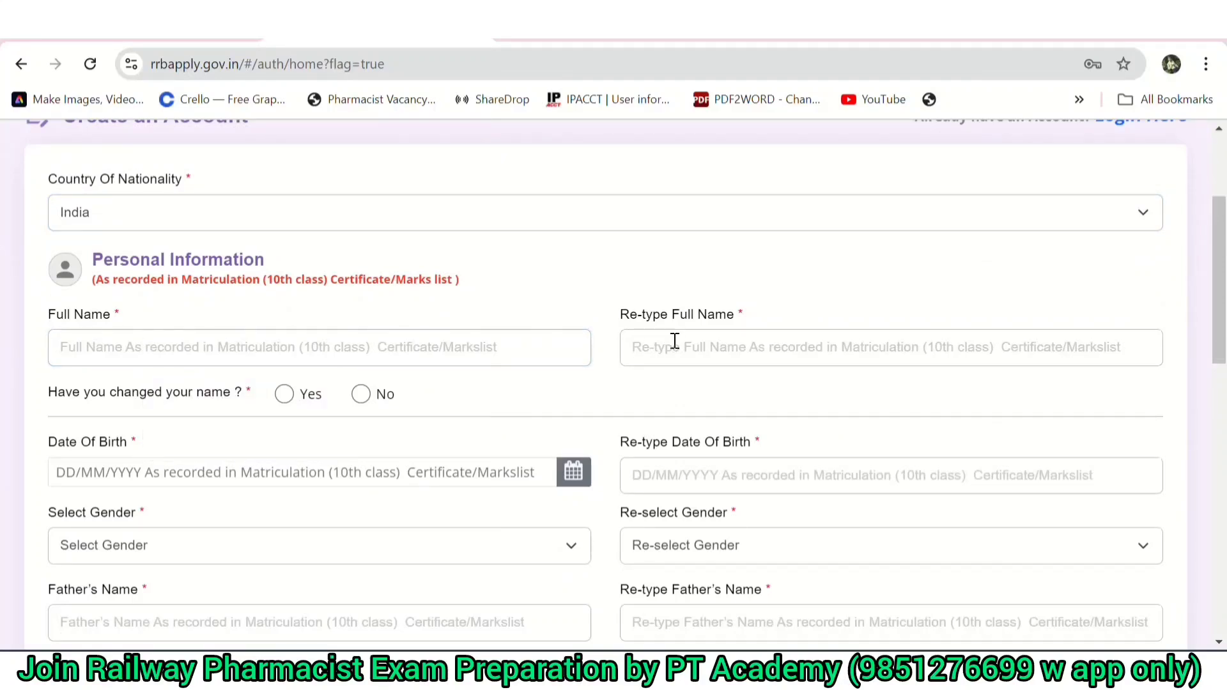
Answer Yes to having changed the name and agree to the legal documentation requirement.
{"action": "scroll", "coordinate": [160, 355], "scroll_direction": "down", "scroll_amount": 1}
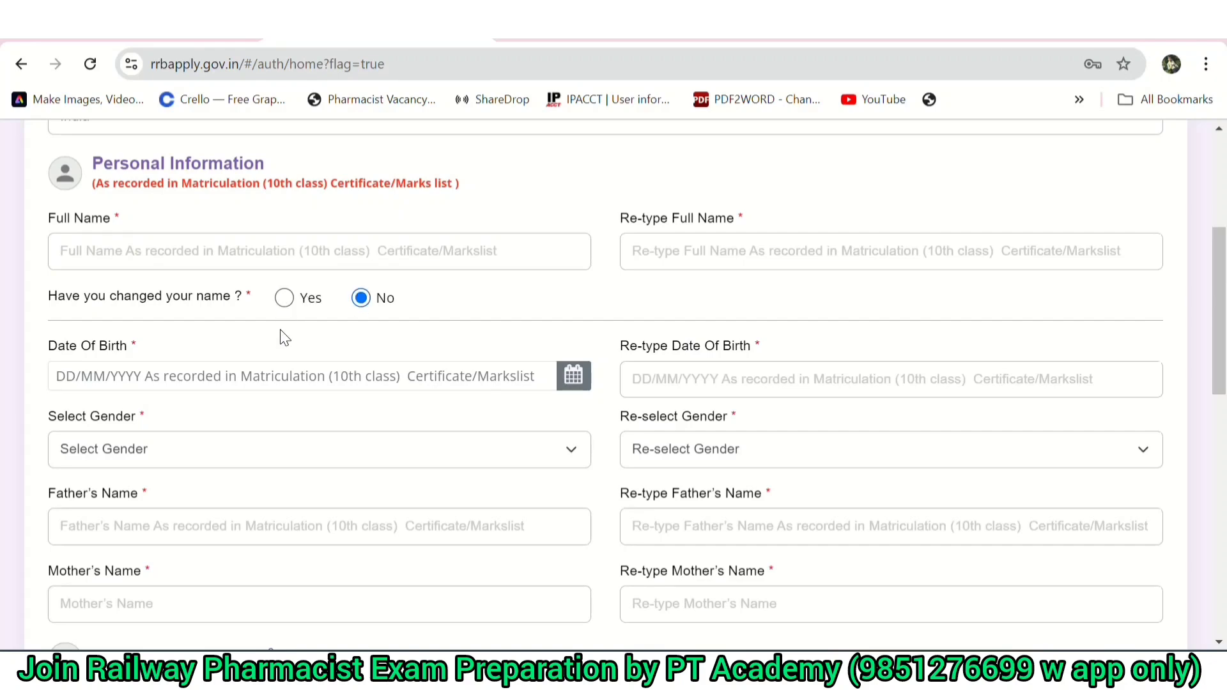
{"action": "left_click", "coordinate": [296, 299]}
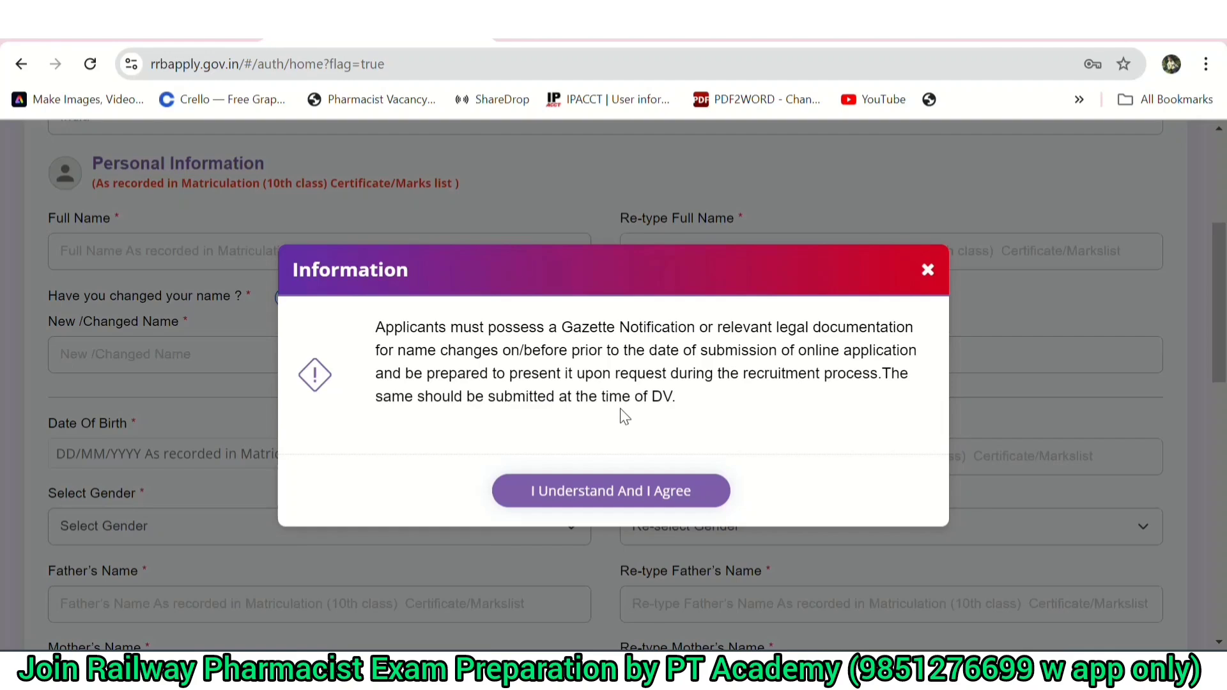
{"action": "left_click", "coordinate": [610, 500]}
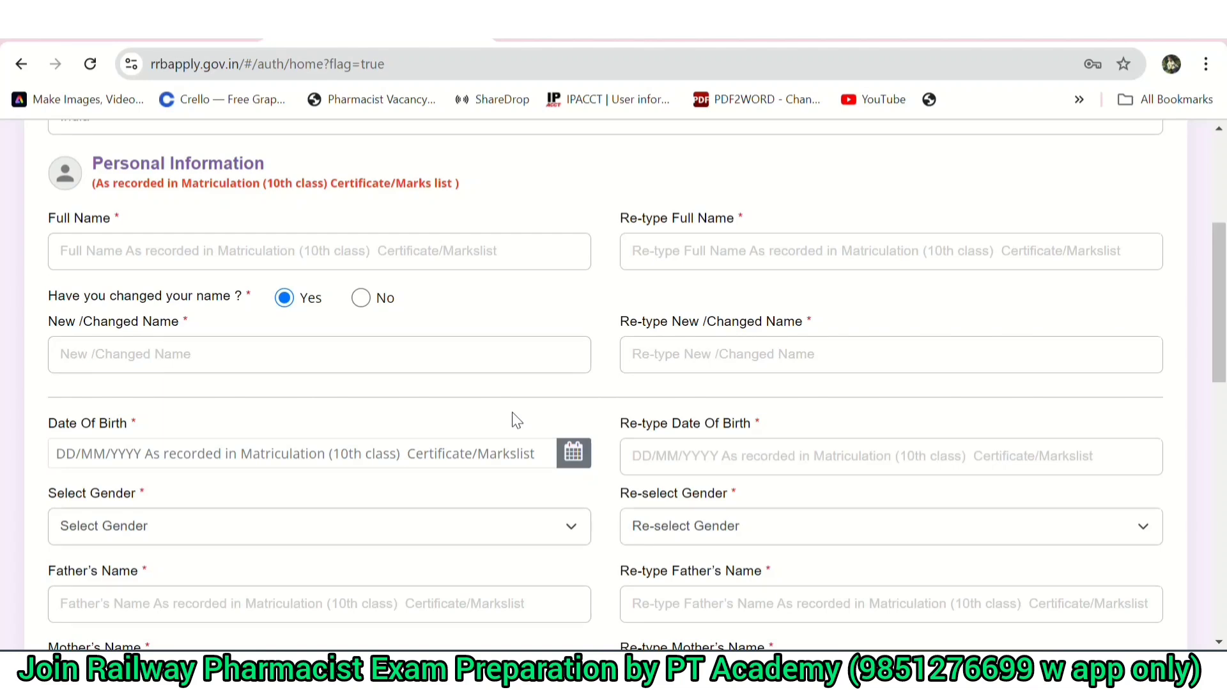
Set the gender to Male in the personal information and view the contact details, password and captcha sections.
{"action": "scroll", "coordinate": [457, 386], "scroll_direction": "down", "scroll_amount": 3}
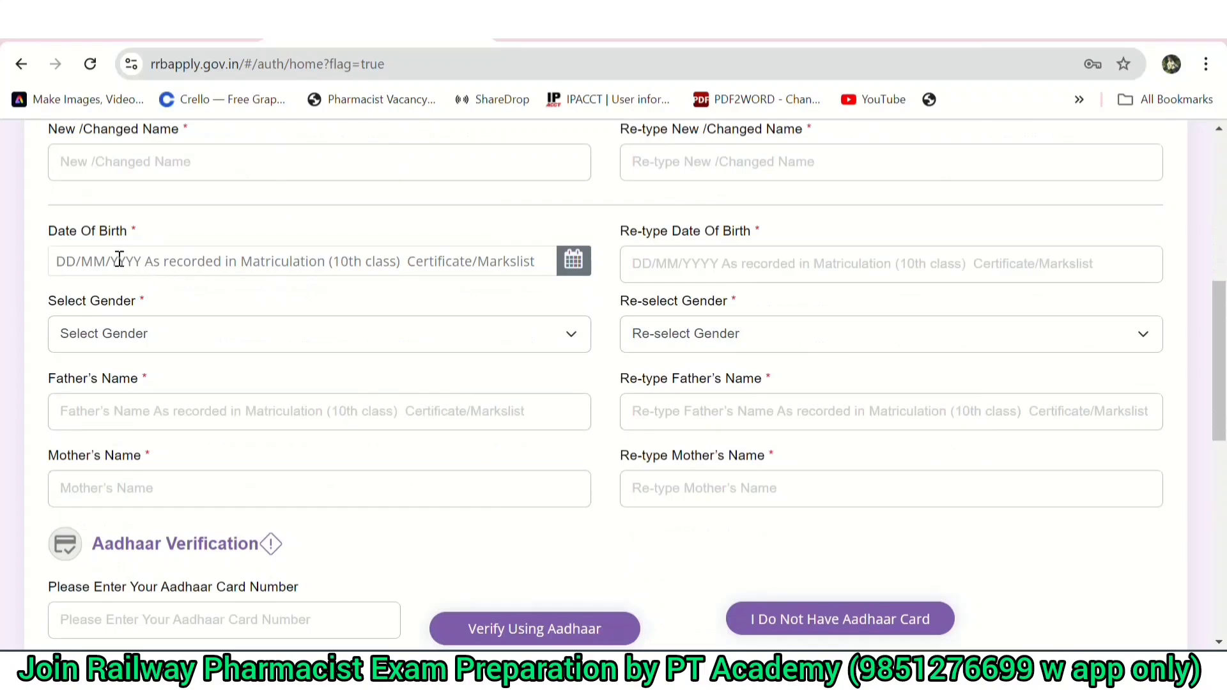
{"action": "scroll", "coordinate": [117, 351], "scroll_direction": "down", "scroll_amount": 2}
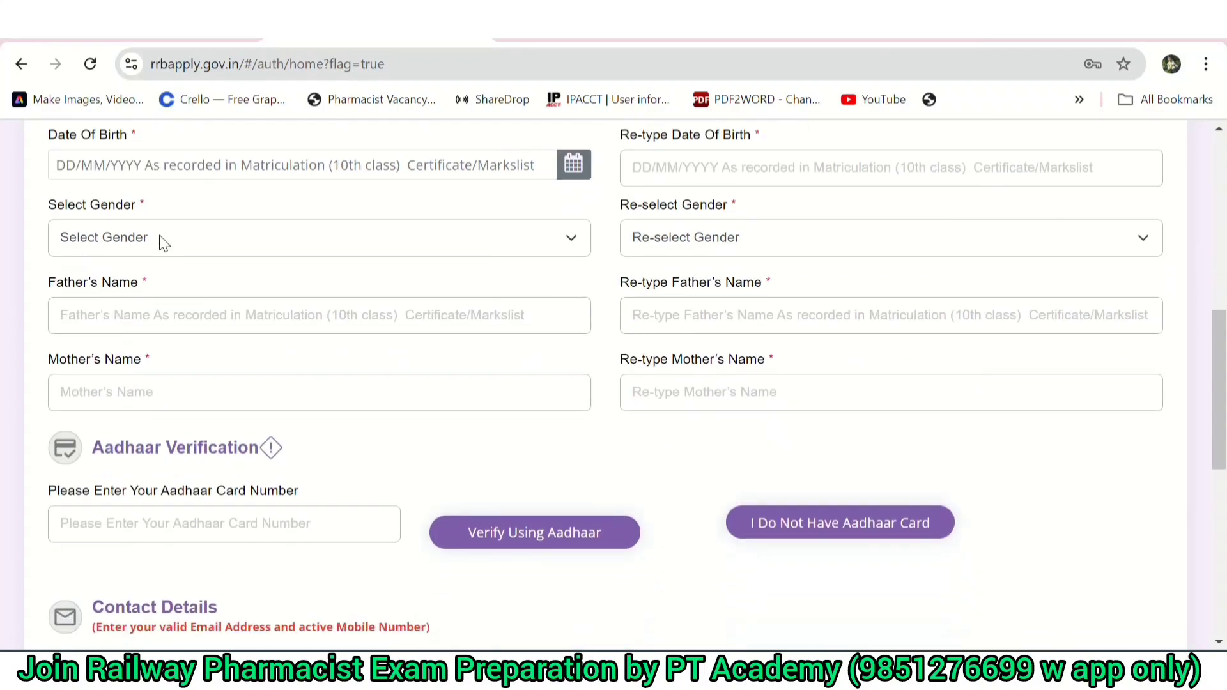
{"action": "left_click", "coordinate": [159, 241]}
{"action": "left_click", "coordinate": [147, 282]}
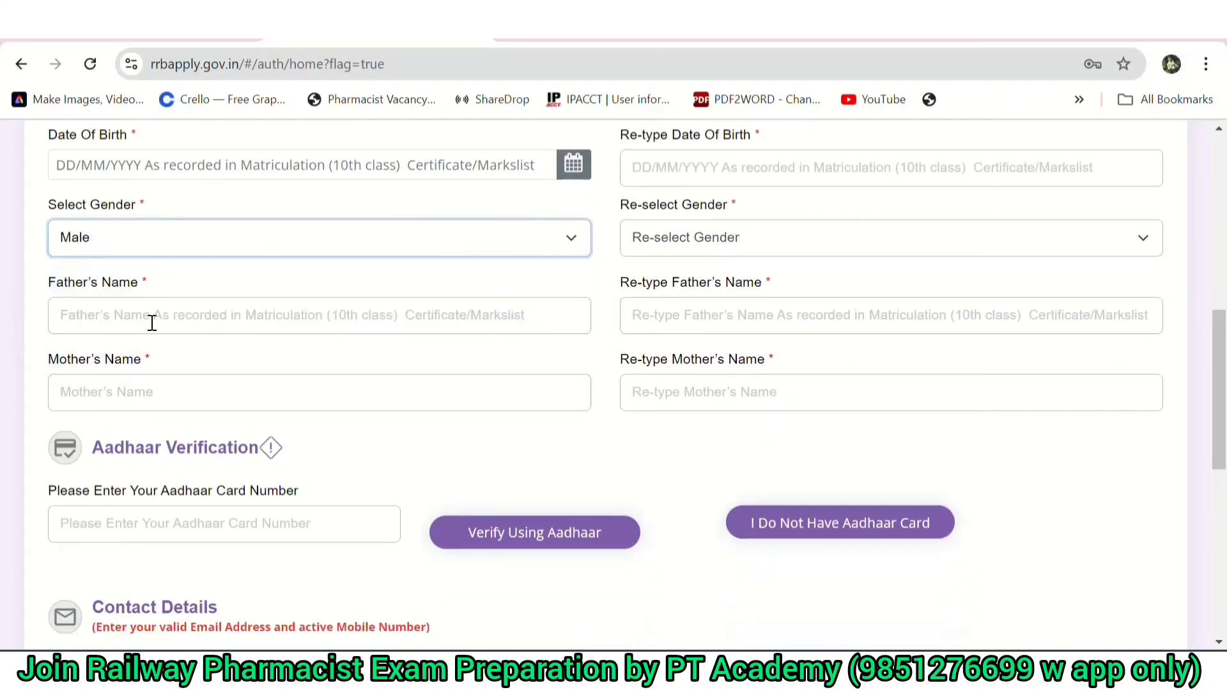
{"action": "scroll", "coordinate": [310, 439], "scroll_direction": "down", "scroll_amount": 3}
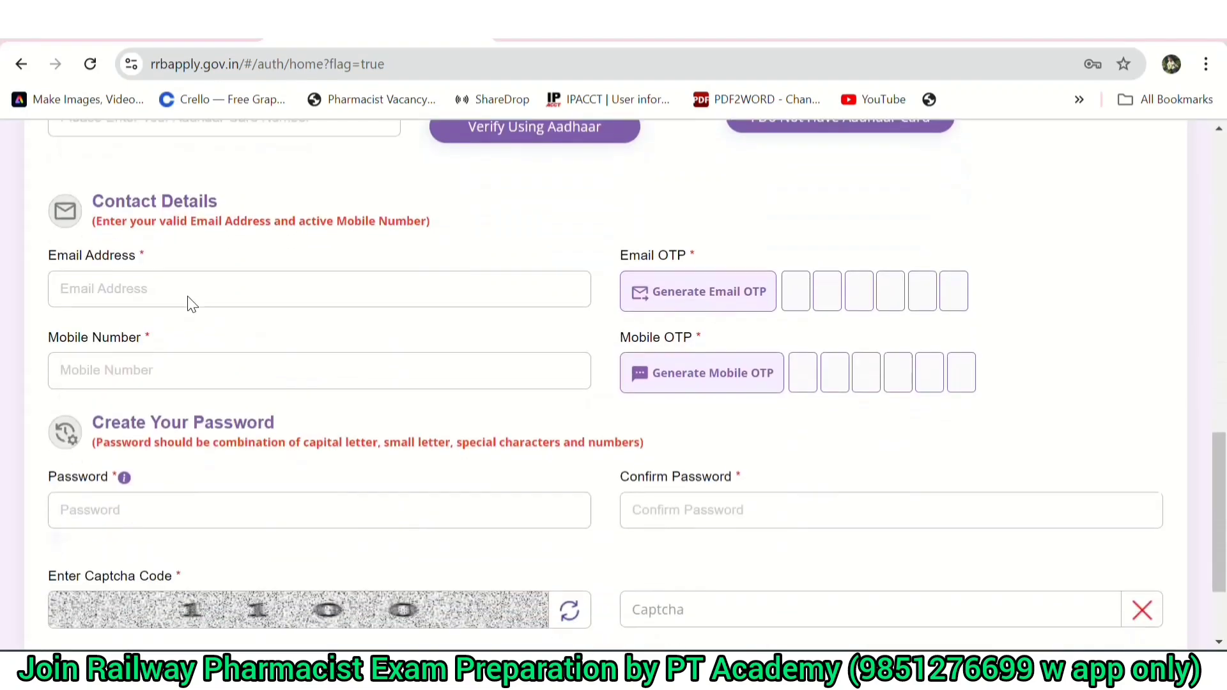
{"action": "scroll", "coordinate": [187, 300], "scroll_direction": "down", "scroll_amount": 1}
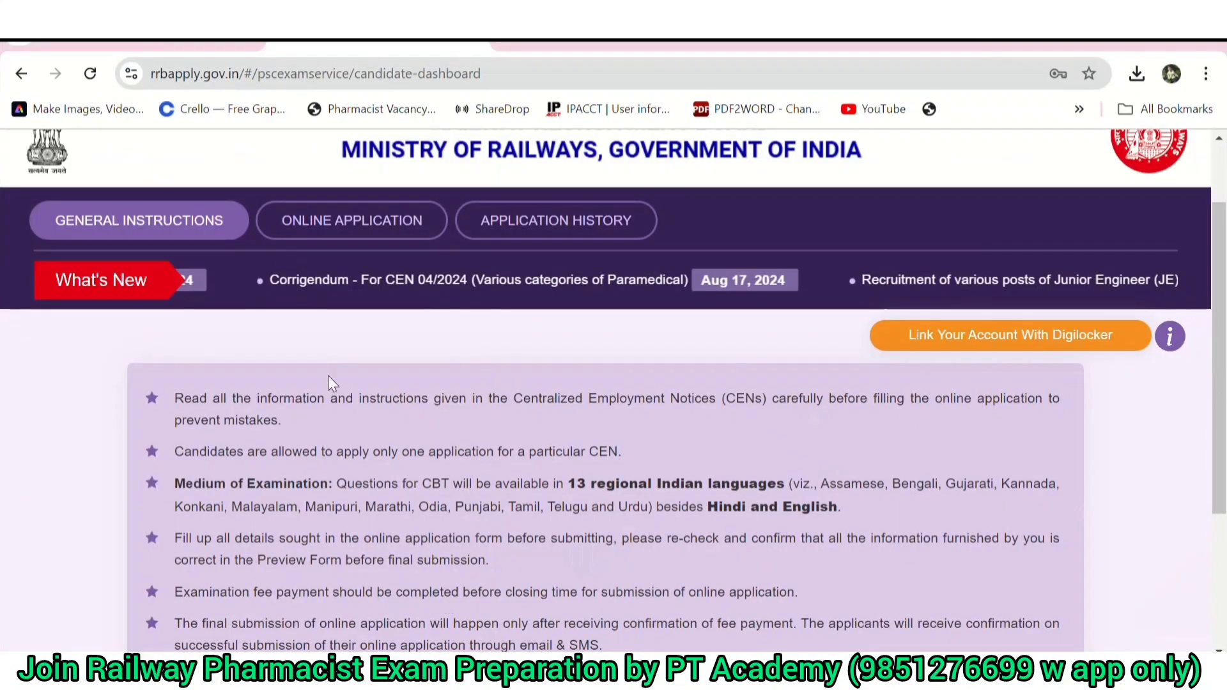
Go from the general instructions to the online application section and open the RRB selection list for CEN No. 04/2024.
{"action": "left_click", "coordinate": [10, 351]}
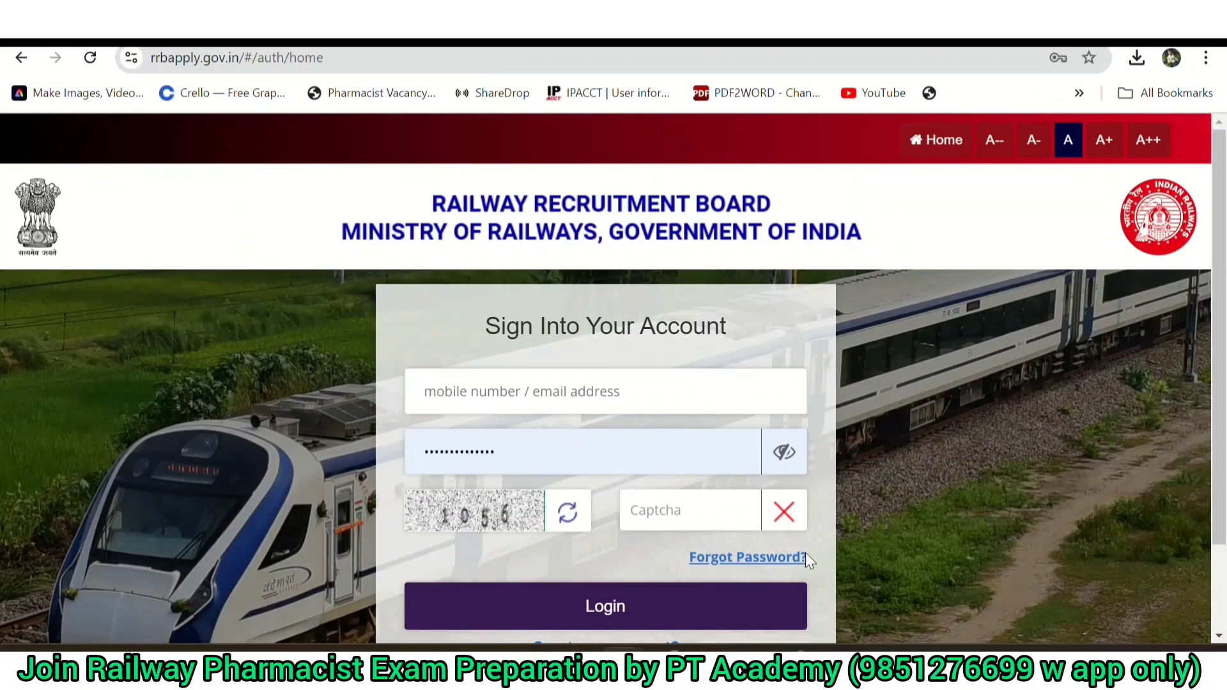
{"action": "left_click", "coordinate": [1210, 350]}
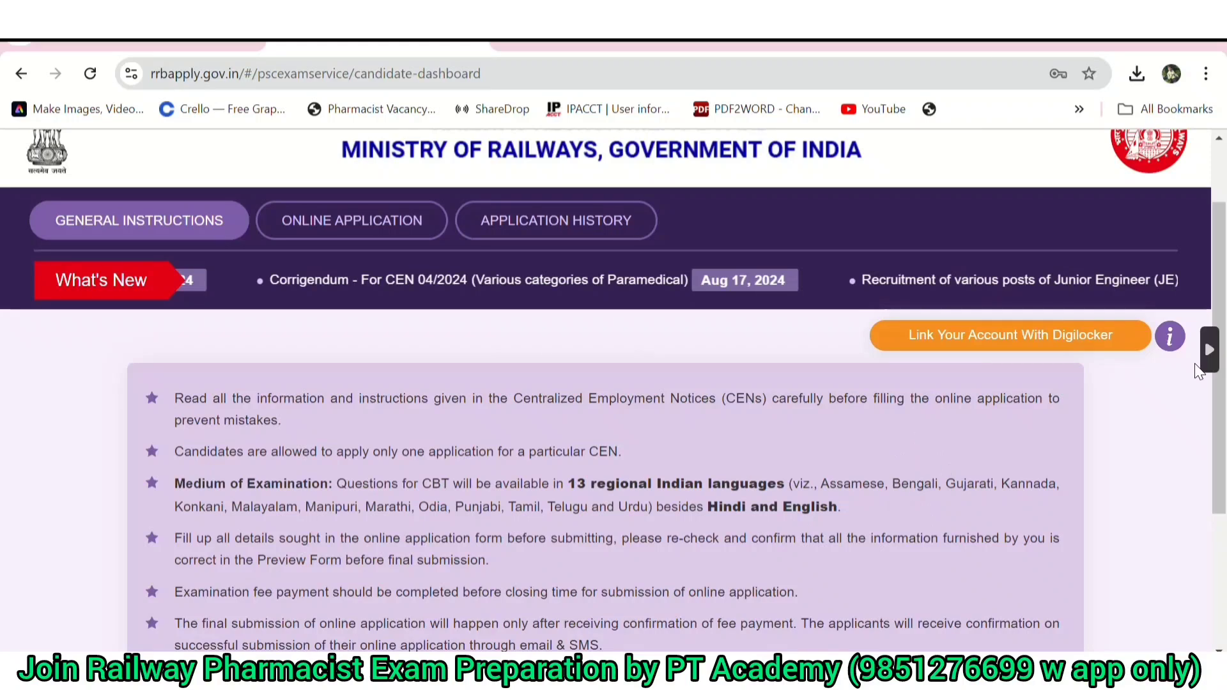
{"action": "scroll", "coordinate": [1209, 349], "scroll_direction": "down", "scroll_amount": 3}
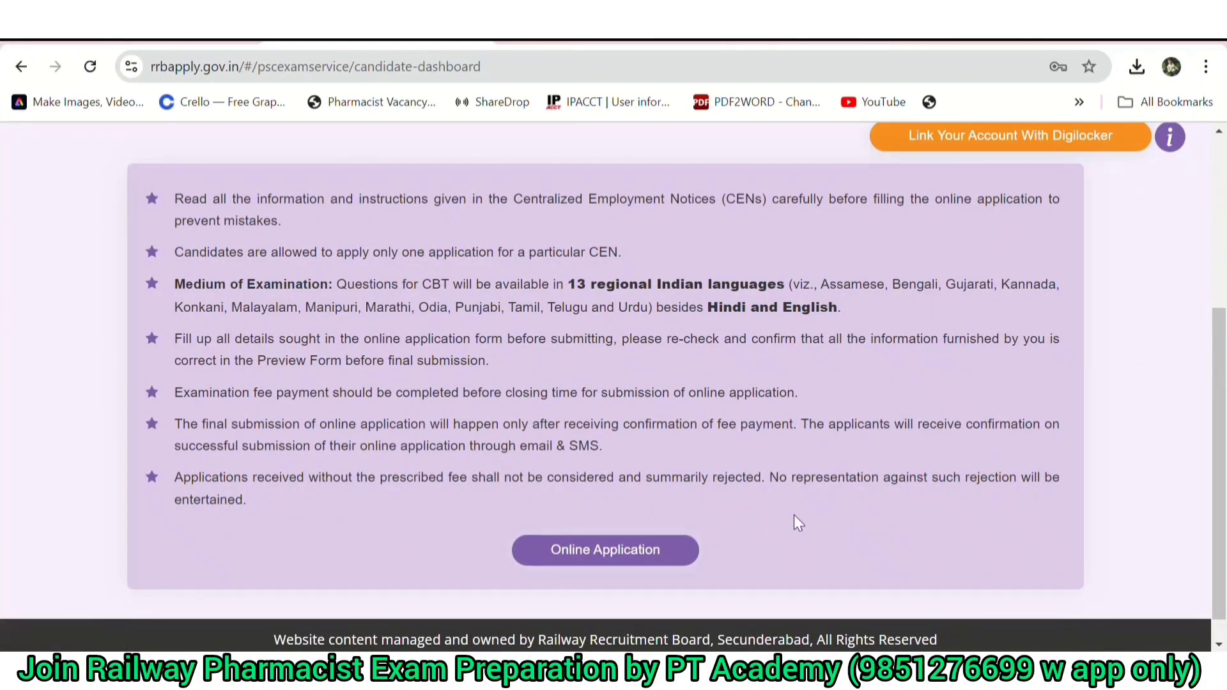
{"action": "left_click", "coordinate": [549, 560]}
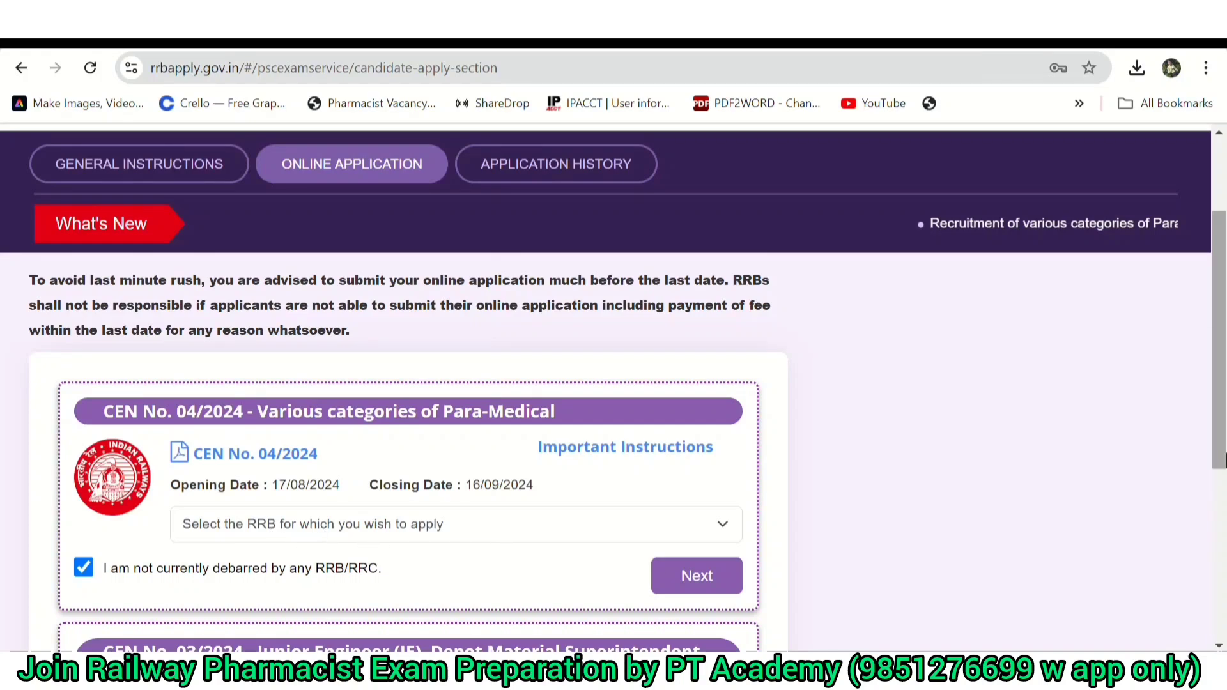
{"action": "left_click", "coordinate": [497, 537]}
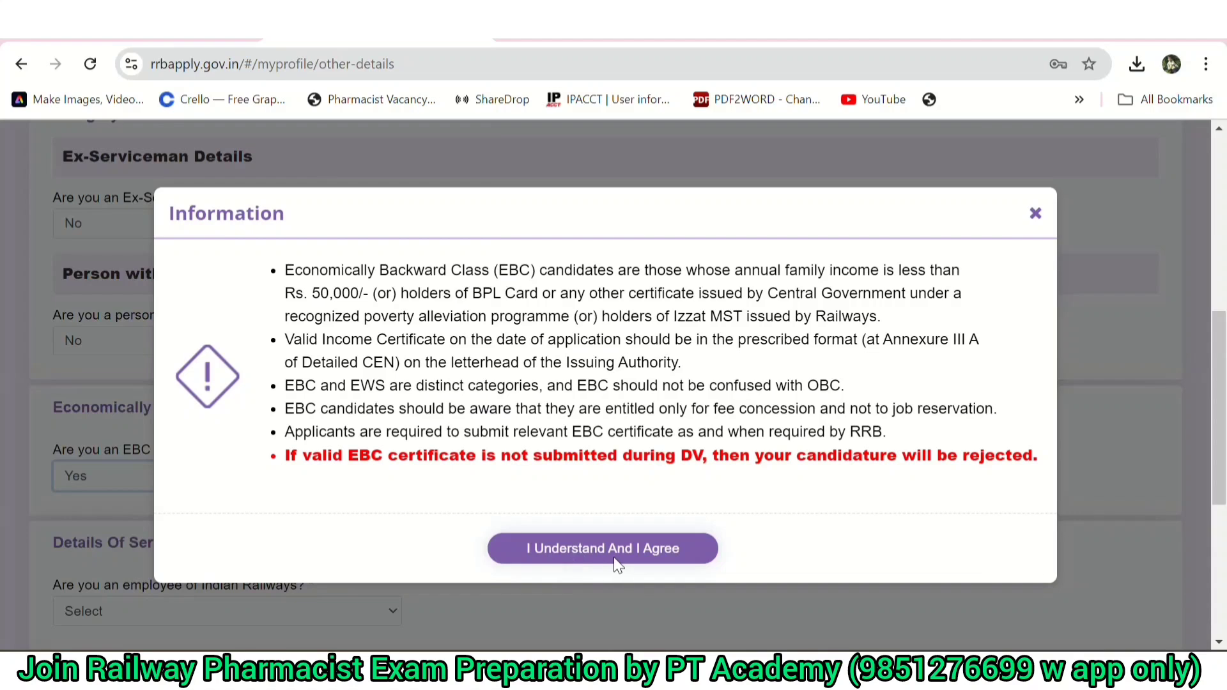
Agree to the EBC certificate information and review the current employment and bank refund details.
{"action": "left_click", "coordinate": [561, 545]}
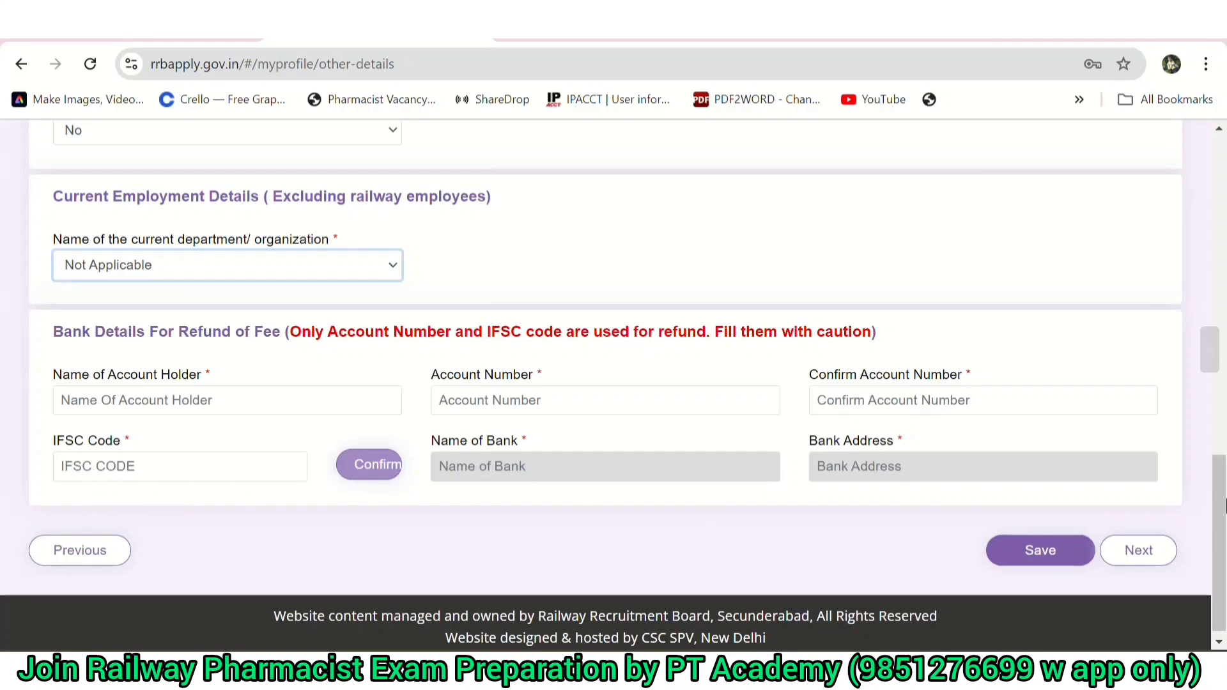
{"action": "left_click", "coordinate": [1210, 351]}
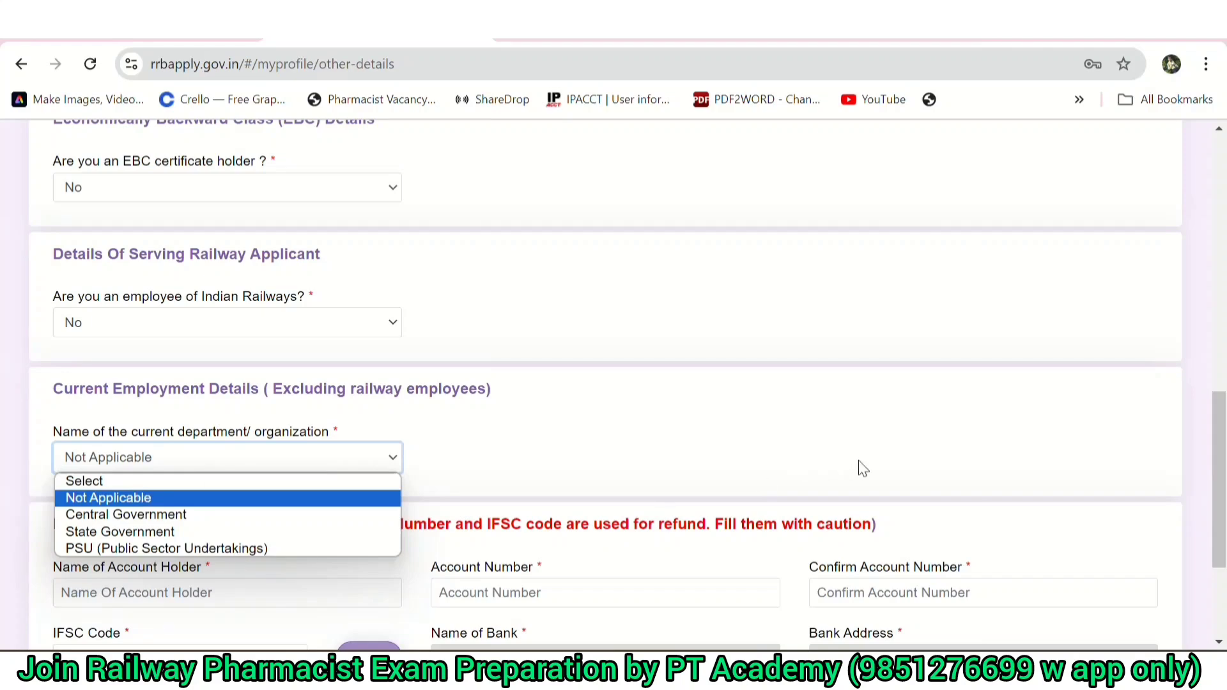
{"action": "scroll", "coordinate": [1222, 351], "scroll_direction": "down", "scroll_amount": 3}
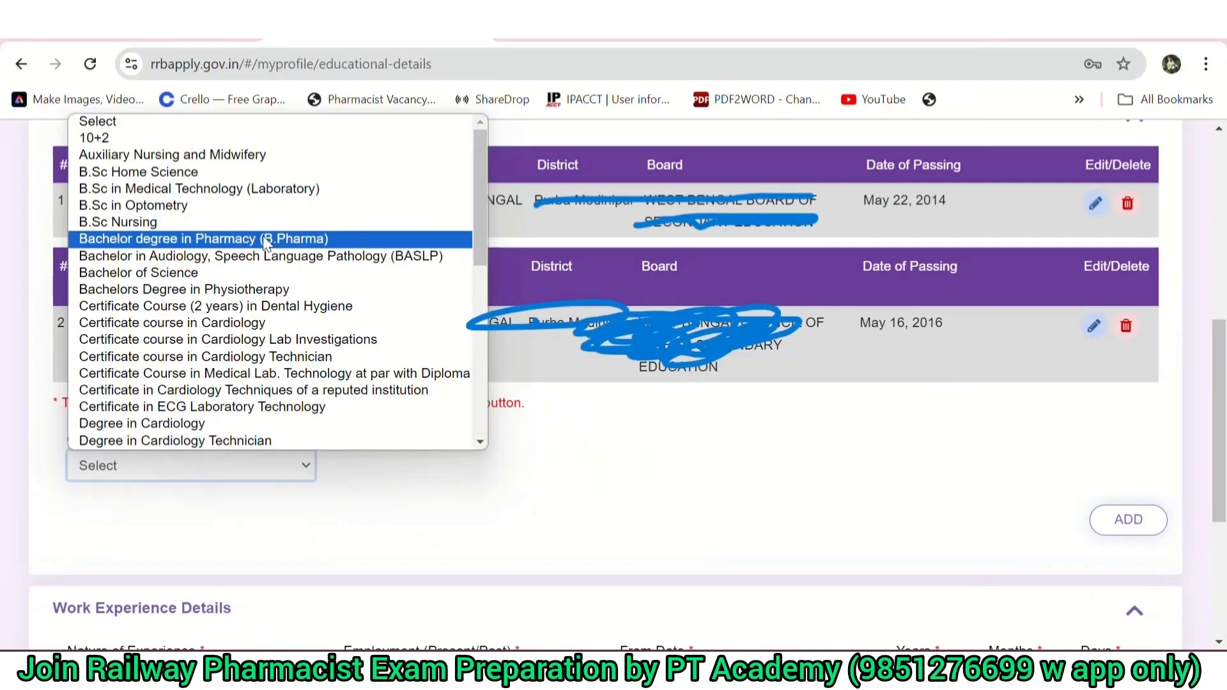
Review the educational qualification entries and open the nature of experience choices in the work experience details.
{"action": "scroll", "coordinate": [265, 326], "scroll_direction": "down", "scroll_amount": 5}
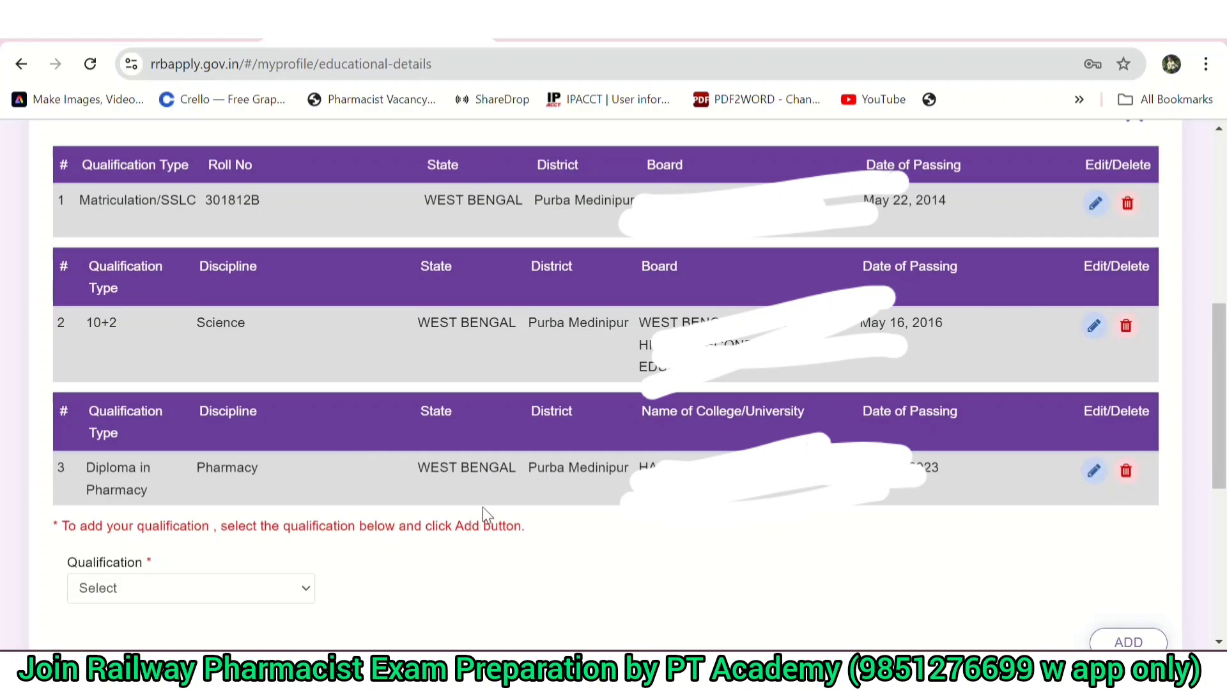
{"action": "scroll", "coordinate": [1195, 354], "scroll_direction": "down", "scroll_amount": 6}
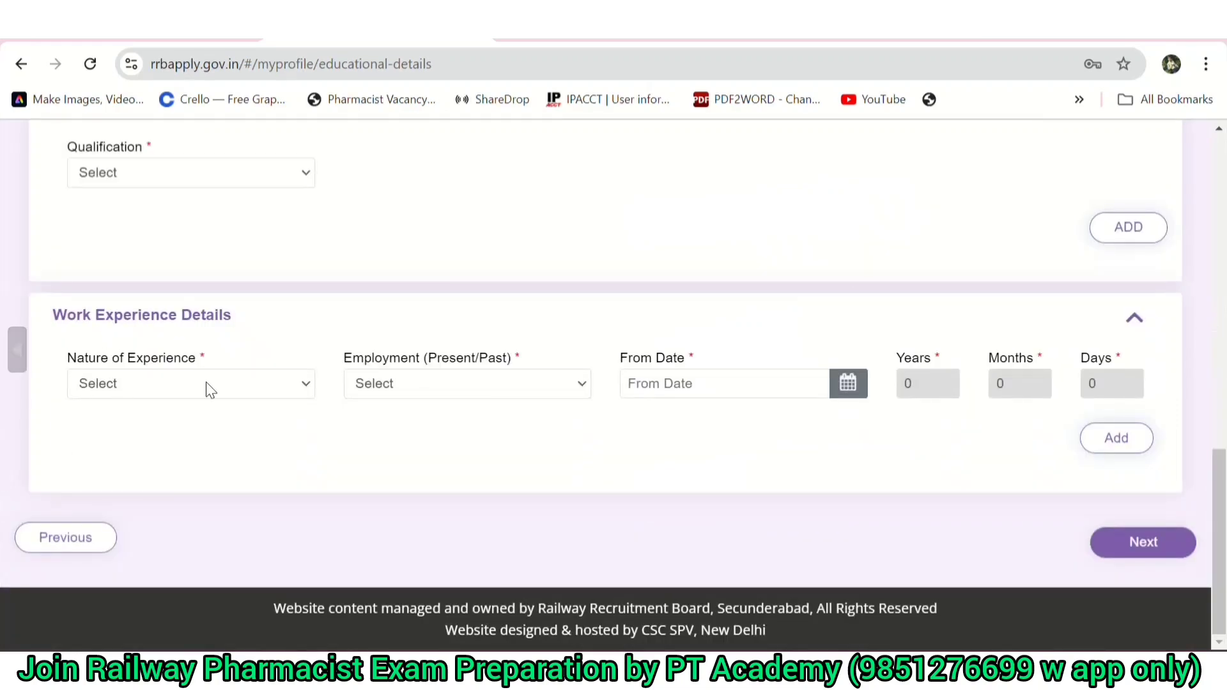
{"action": "left_click", "coordinate": [294, 389]}
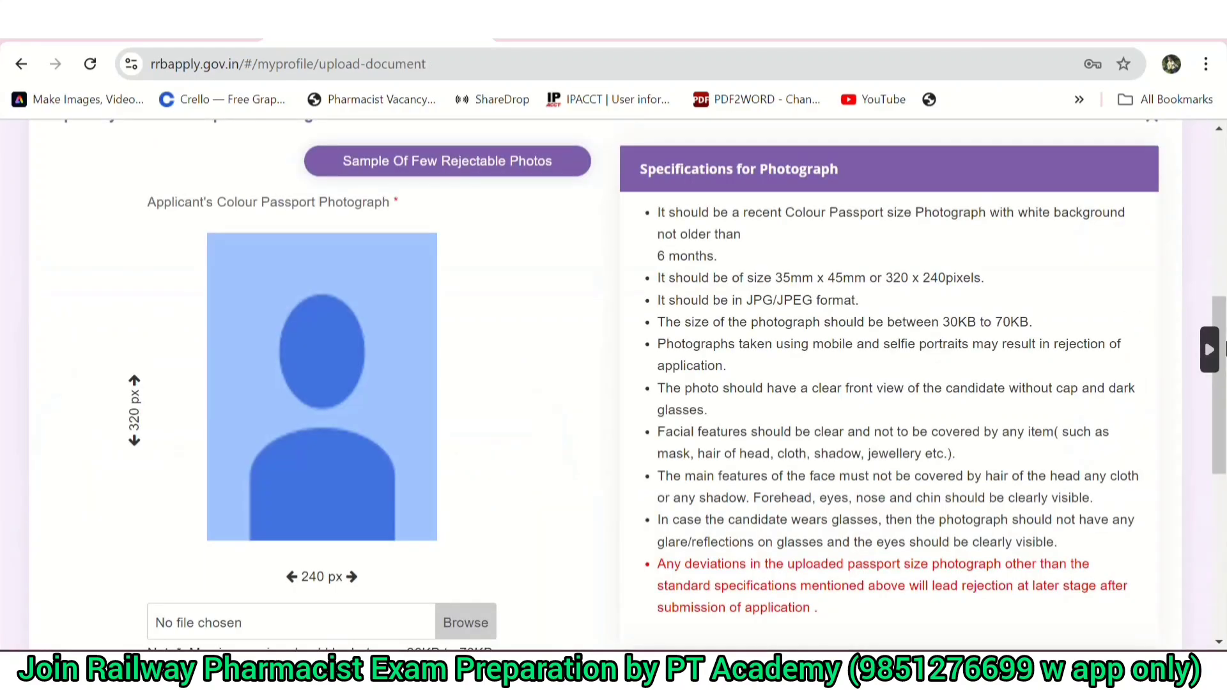
Examine the photograph and signature specifications on the document upload page.
{"action": "scroll", "coordinate": [1224, 339], "scroll_direction": "down", "scroll_amount": 5}
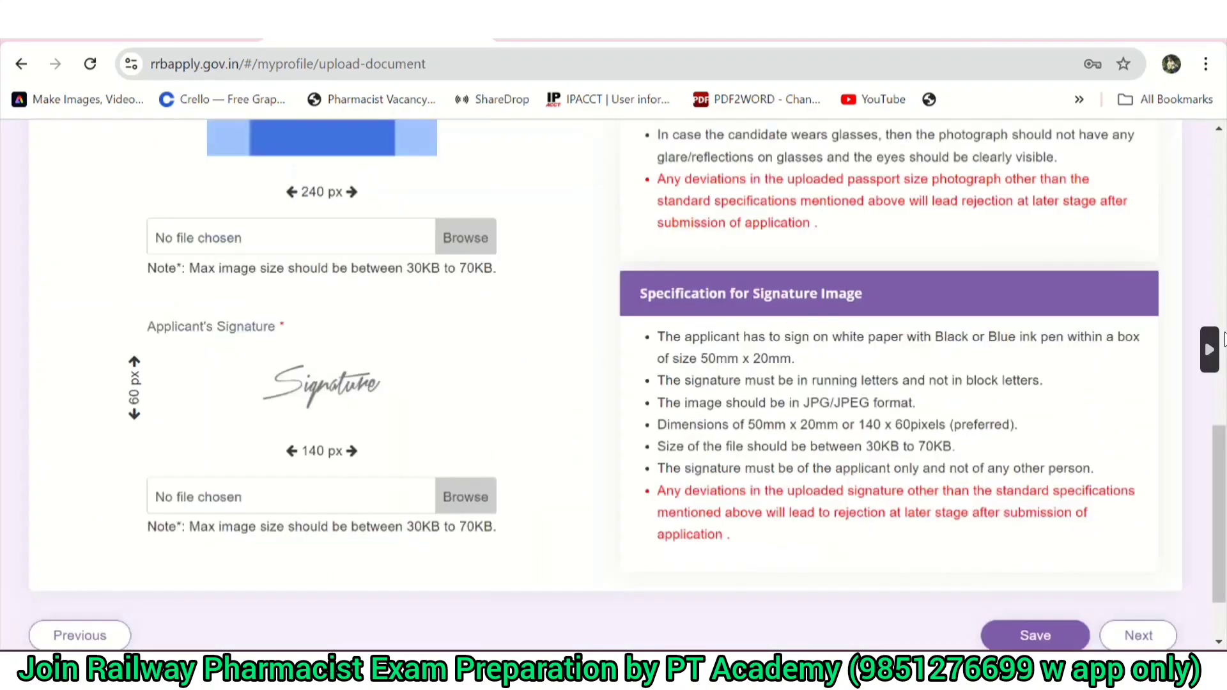
{"action": "scroll", "coordinate": [614, 351], "scroll_direction": "up", "scroll_amount": 5}
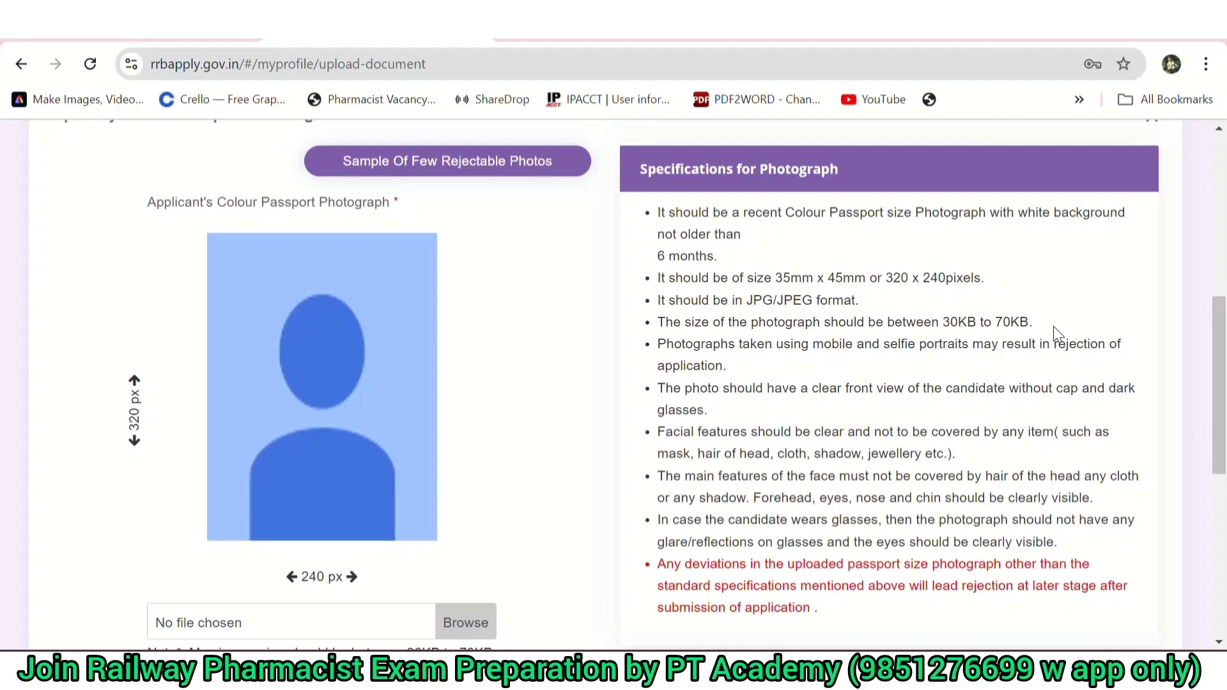
{"action": "scroll", "coordinate": [1053, 332], "scroll_direction": "down", "scroll_amount": 5}
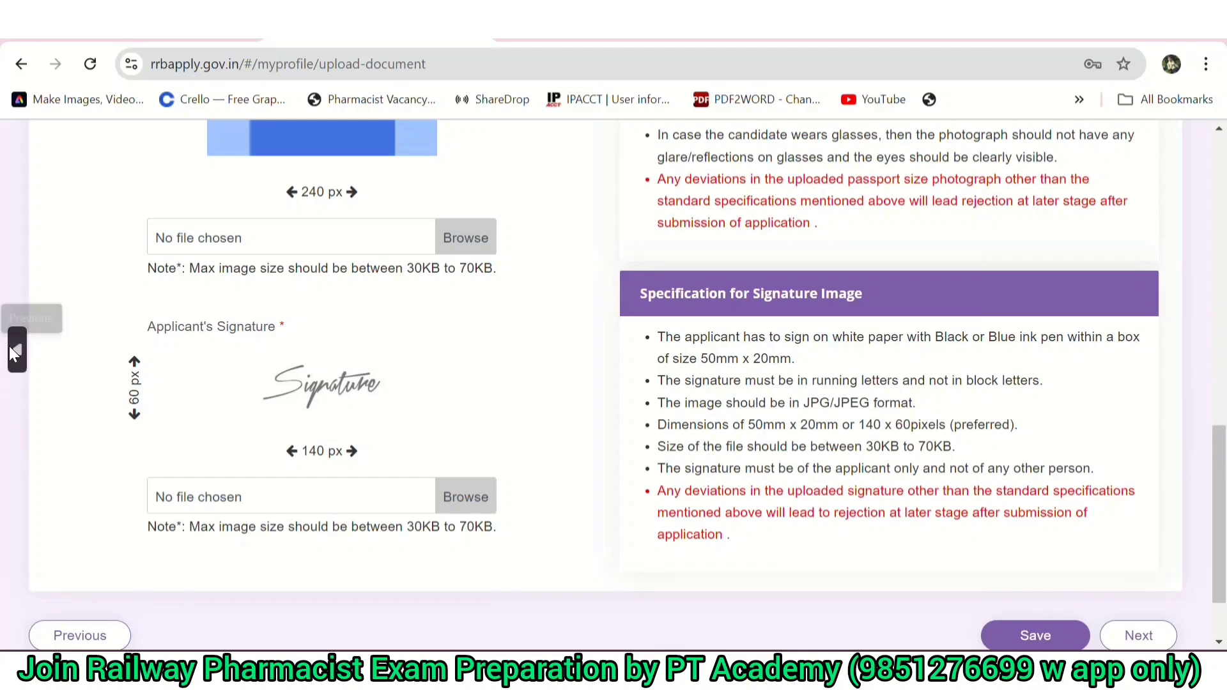
{"action": "left_click", "coordinate": [9, 347]}
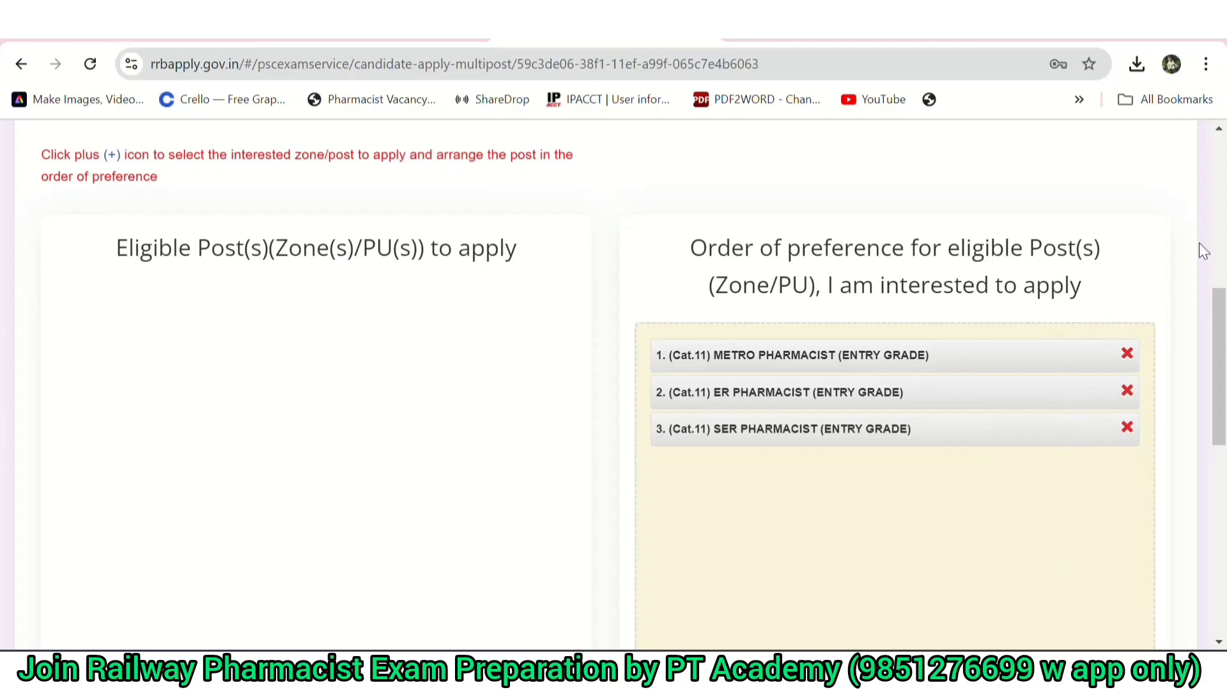
Review the order of preference for the pharmacist posts and the declaration section of the application.
{"action": "scroll", "coordinate": [11, 339], "scroll_direction": "down", "scroll_amount": 10}
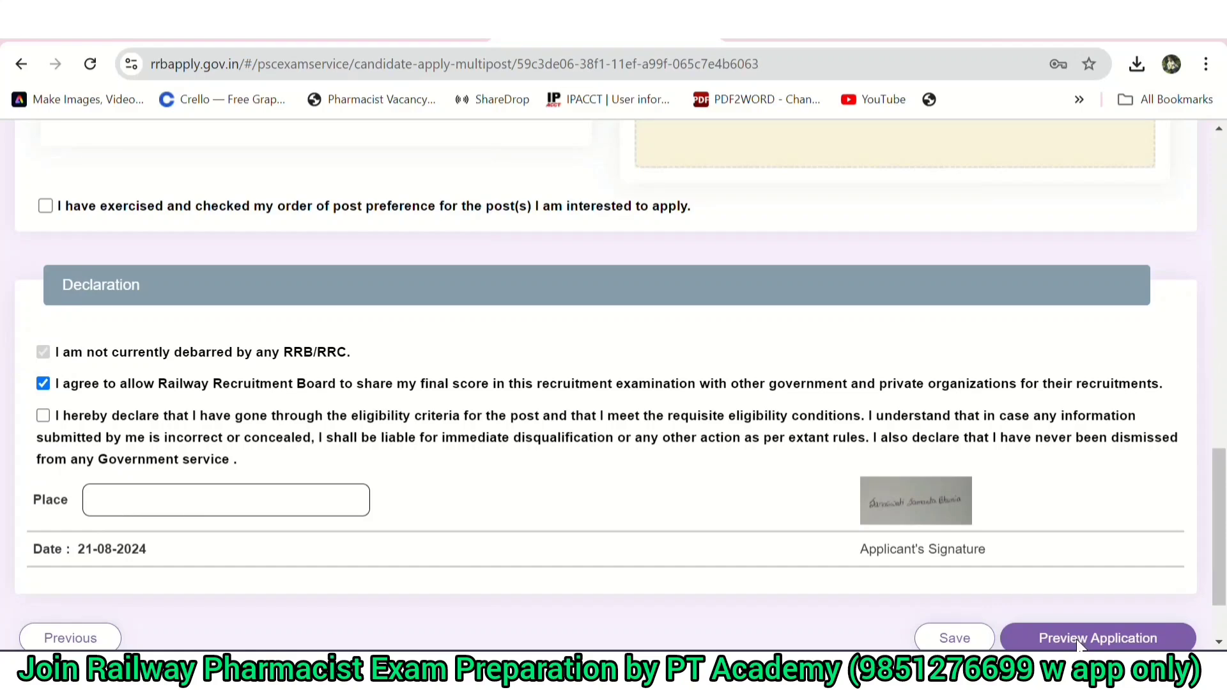
{"action": "scroll", "coordinate": [1176, 422], "scroll_direction": "up", "scroll_amount": 8}
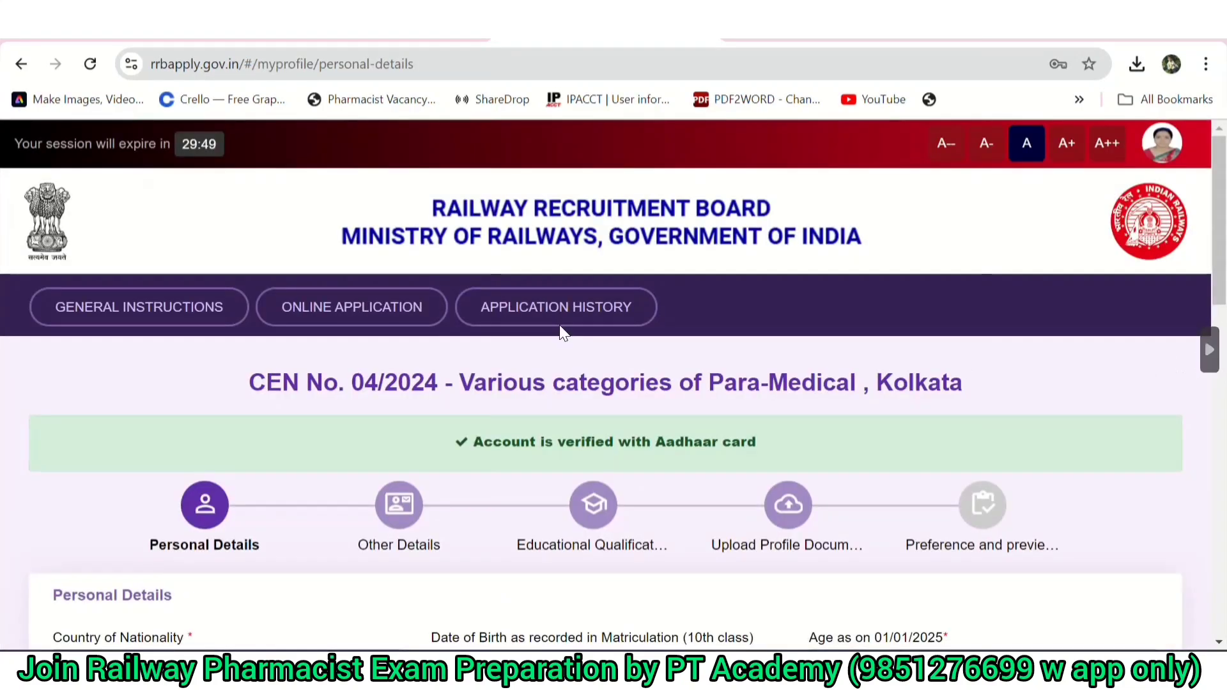
{"action": "left_click_drag", "start_coordinate": [1208, 359], "coordinate": [17, 355]}
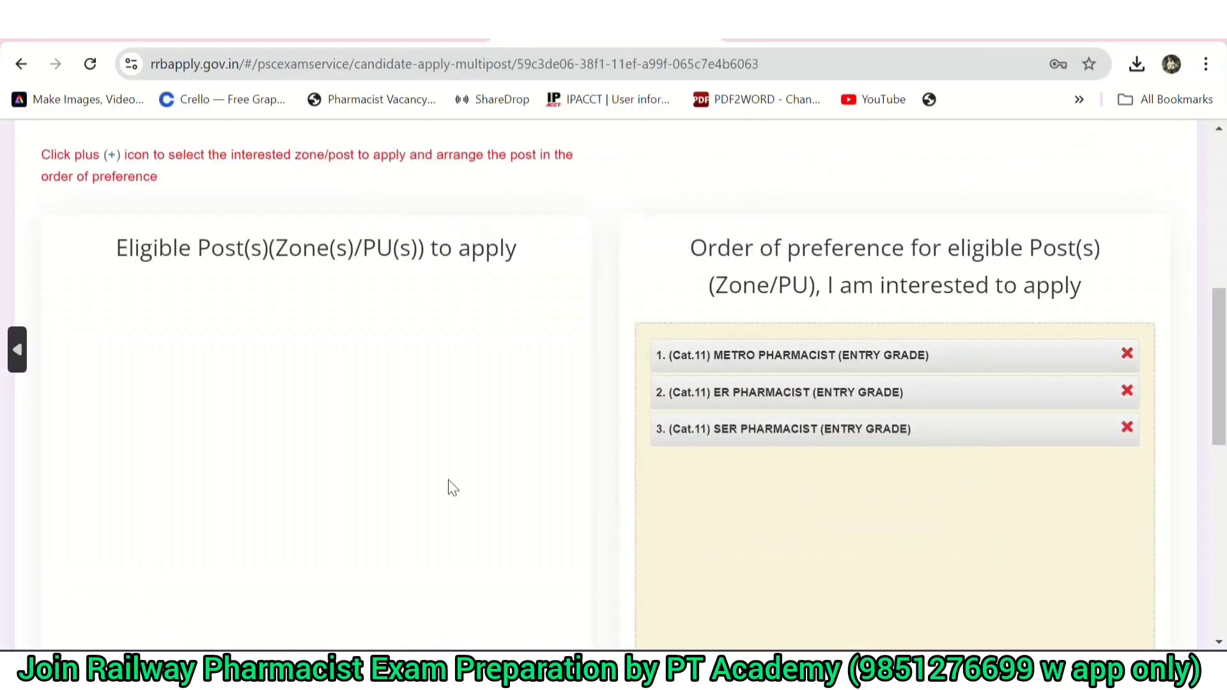
{"action": "scroll", "coordinate": [296, 484], "scroll_direction": "down", "scroll_amount": 8}
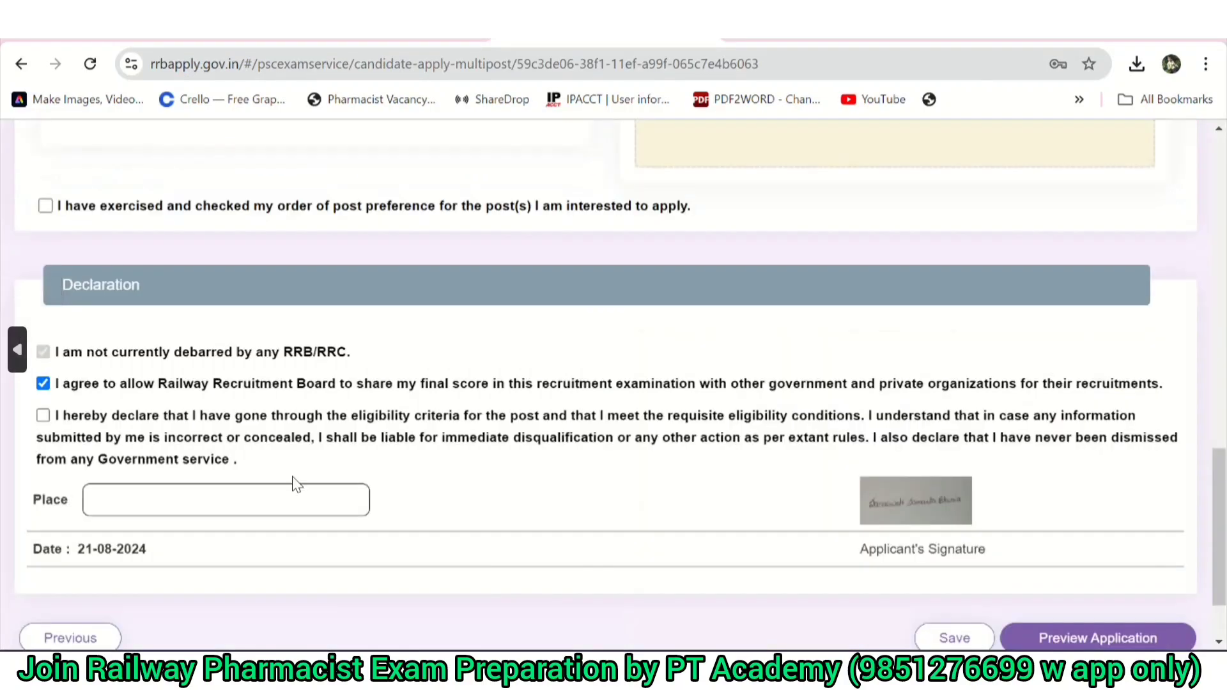
Review the full application preview, covering personal details, addresses, qualifications, bank refund details, post preferences and the declaration.
{"action": "scroll", "coordinate": [1206, 351], "scroll_direction": "up", "scroll_amount": 8}
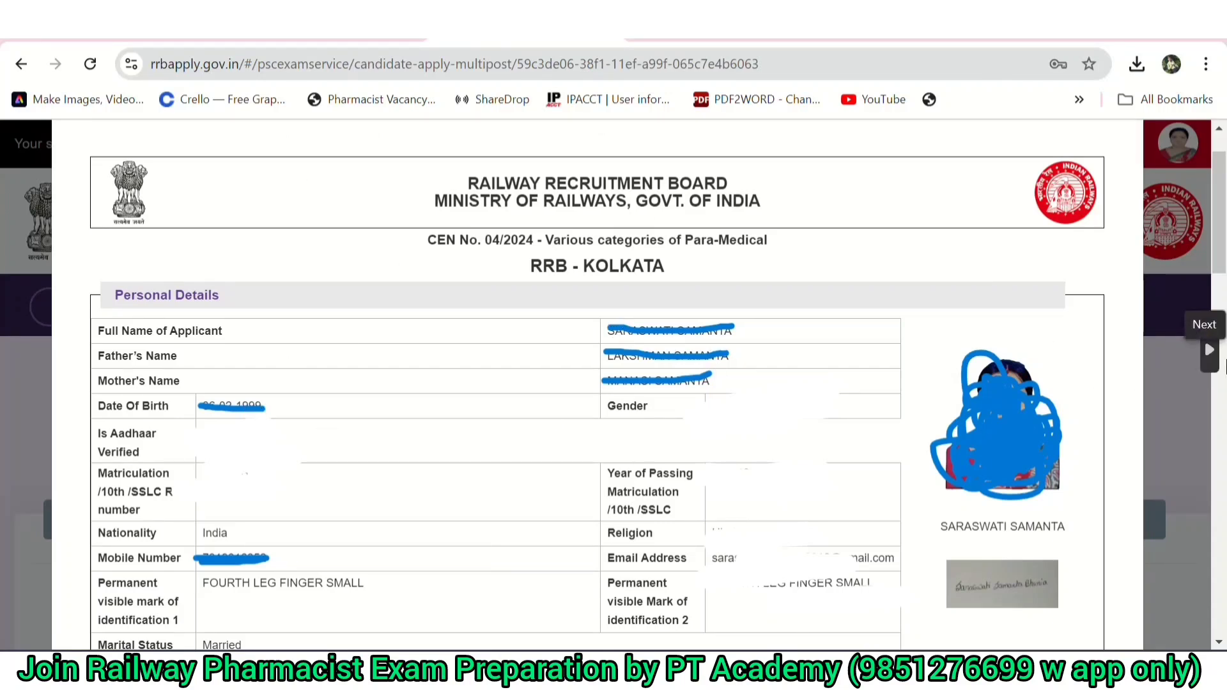
{"action": "scroll", "coordinate": [1223, 392], "scroll_direction": "down", "scroll_amount": 8}
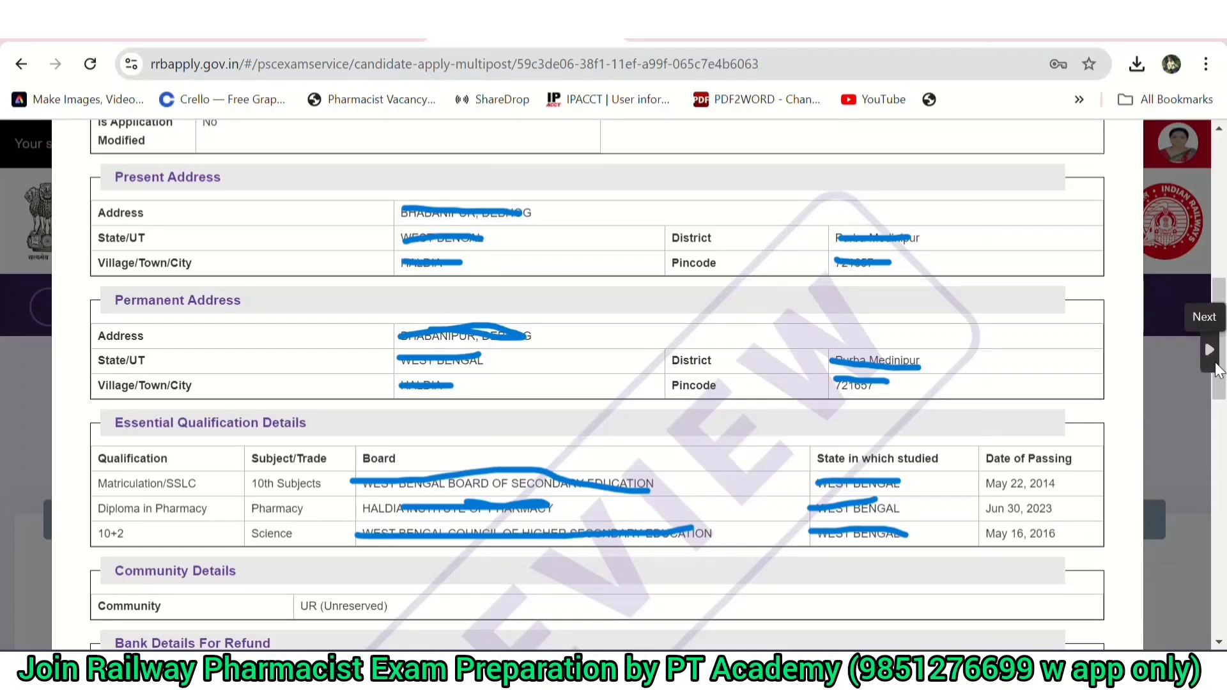
{"action": "scroll", "coordinate": [1209, 360], "scroll_direction": "down", "scroll_amount": 5}
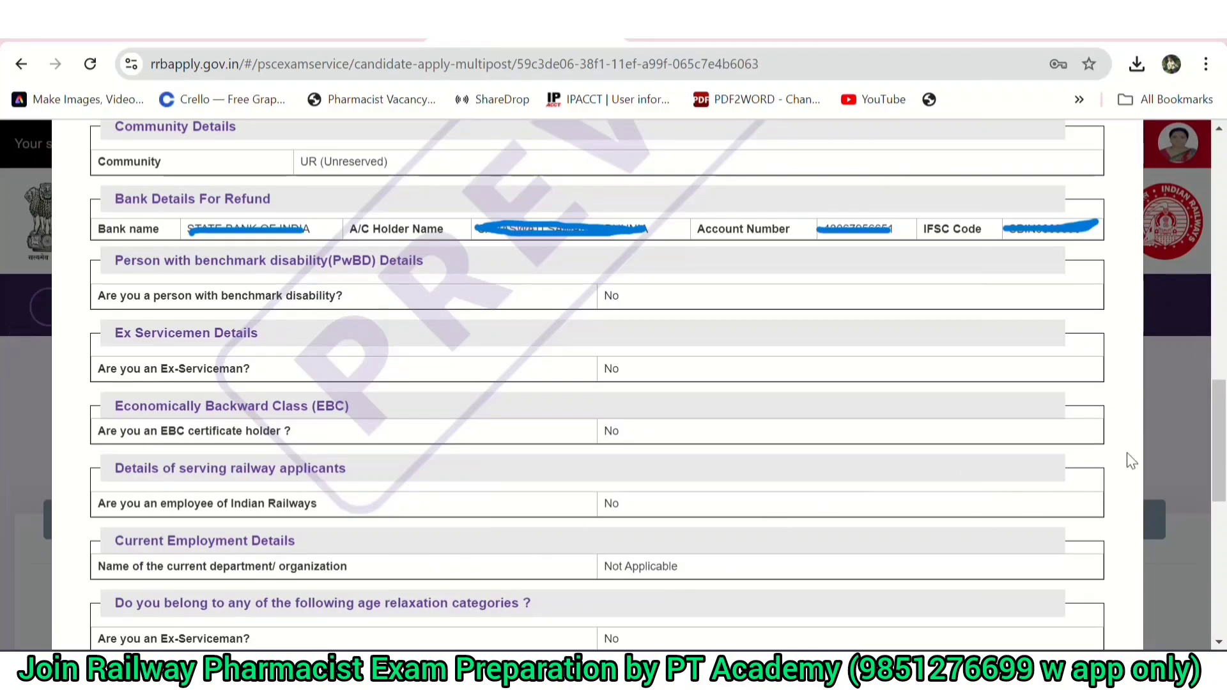
{"action": "scroll", "coordinate": [1205, 339], "scroll_direction": "down", "scroll_amount": 6}
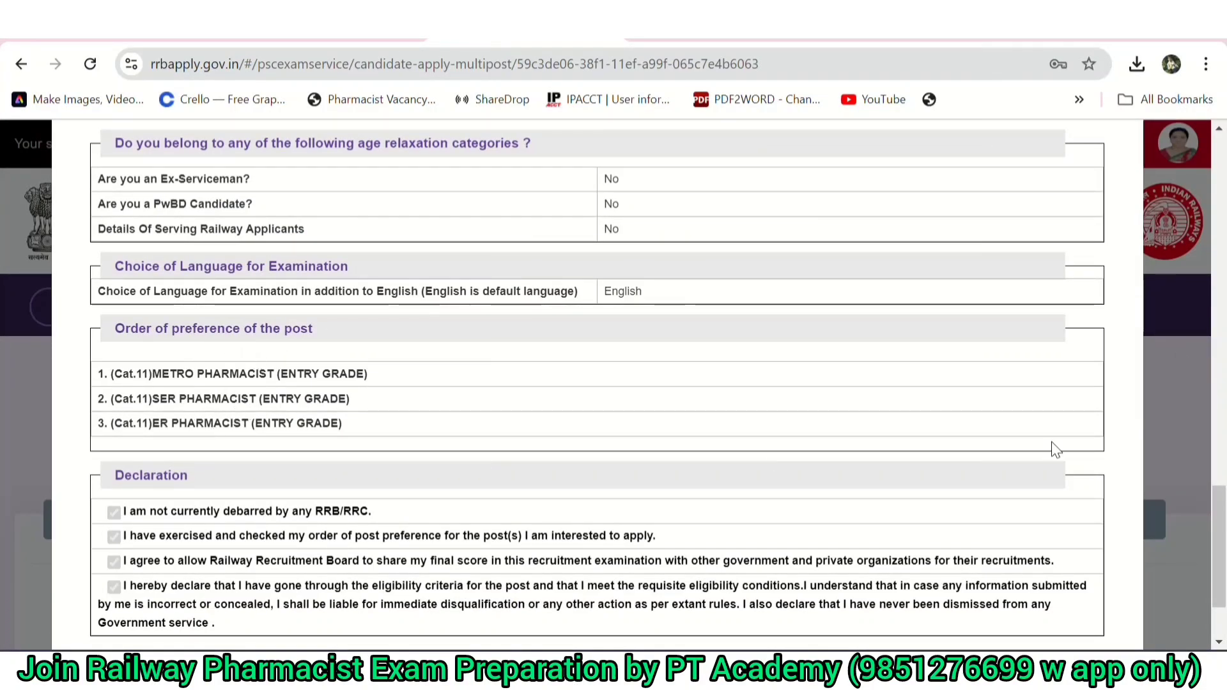
{"action": "scroll", "coordinate": [1209, 348], "scroll_direction": "down", "scroll_amount": 2}
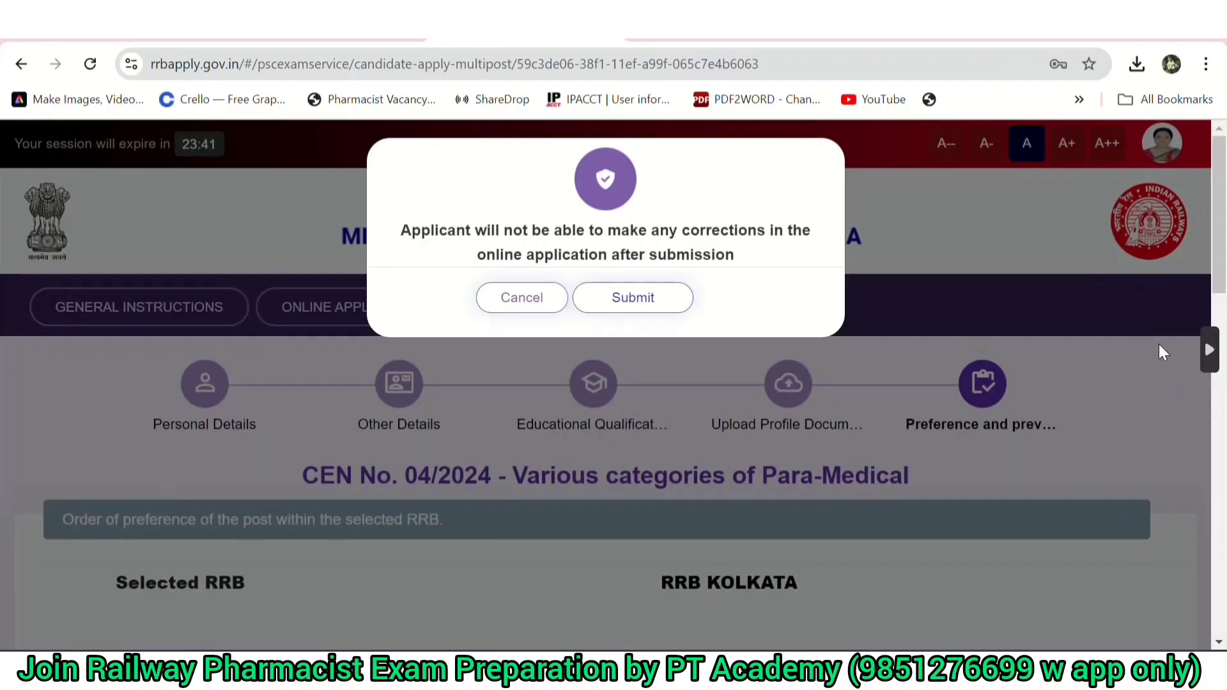
Submit the Para-Medical application and open the submitted form from the My Application list.
{"action": "left_click", "coordinate": [677, 299]}
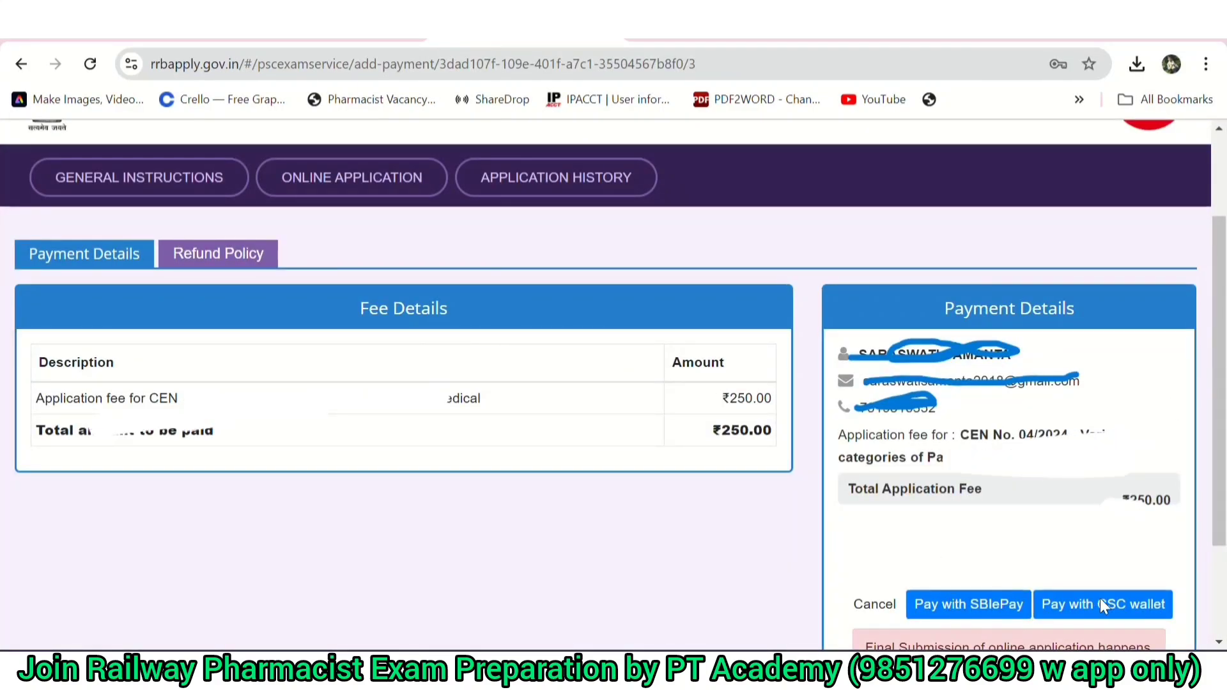
{"action": "mouse_move", "coordinate": [1226, 333]}
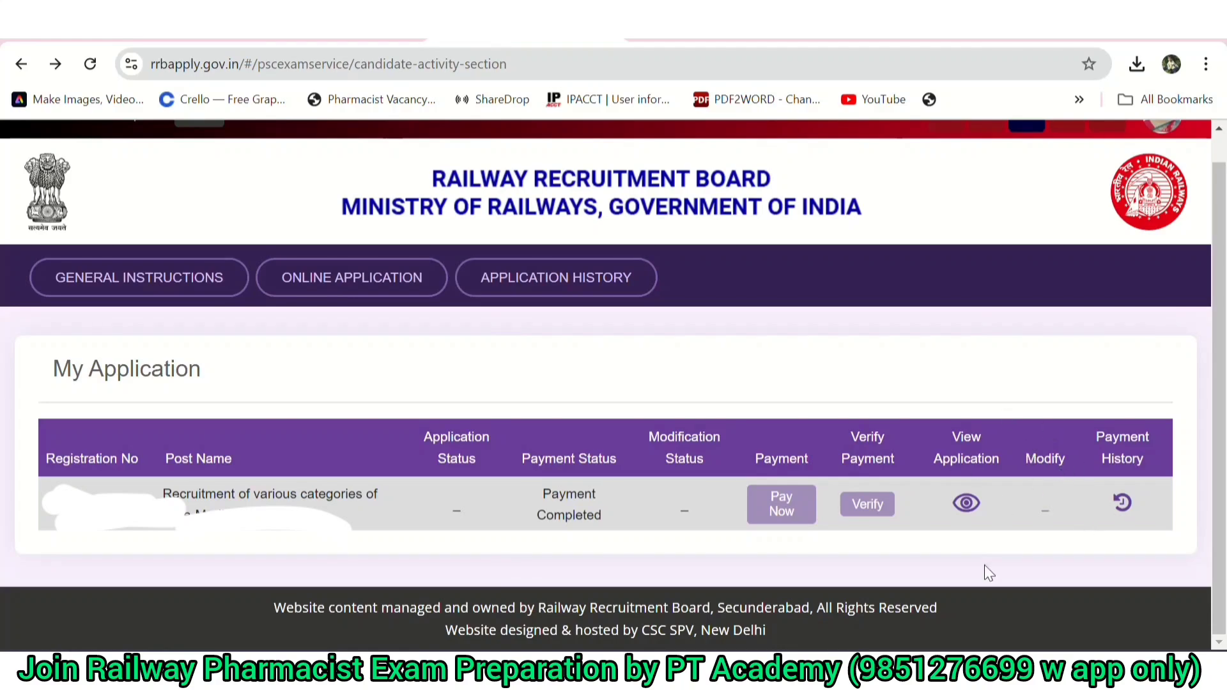
{"action": "left_click", "coordinate": [967, 503]}
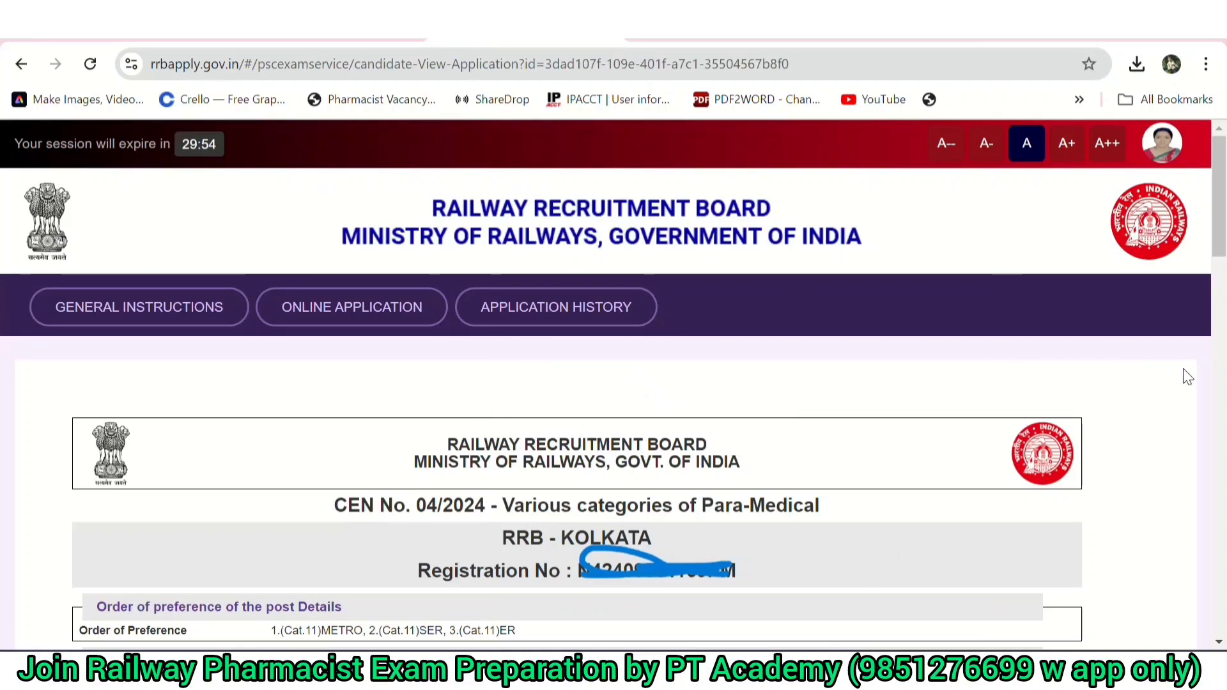
Go back through the application list, submission confirmation and application preview to the Personal Details page of the form.
{"action": "left_click", "coordinate": [3, 366]}
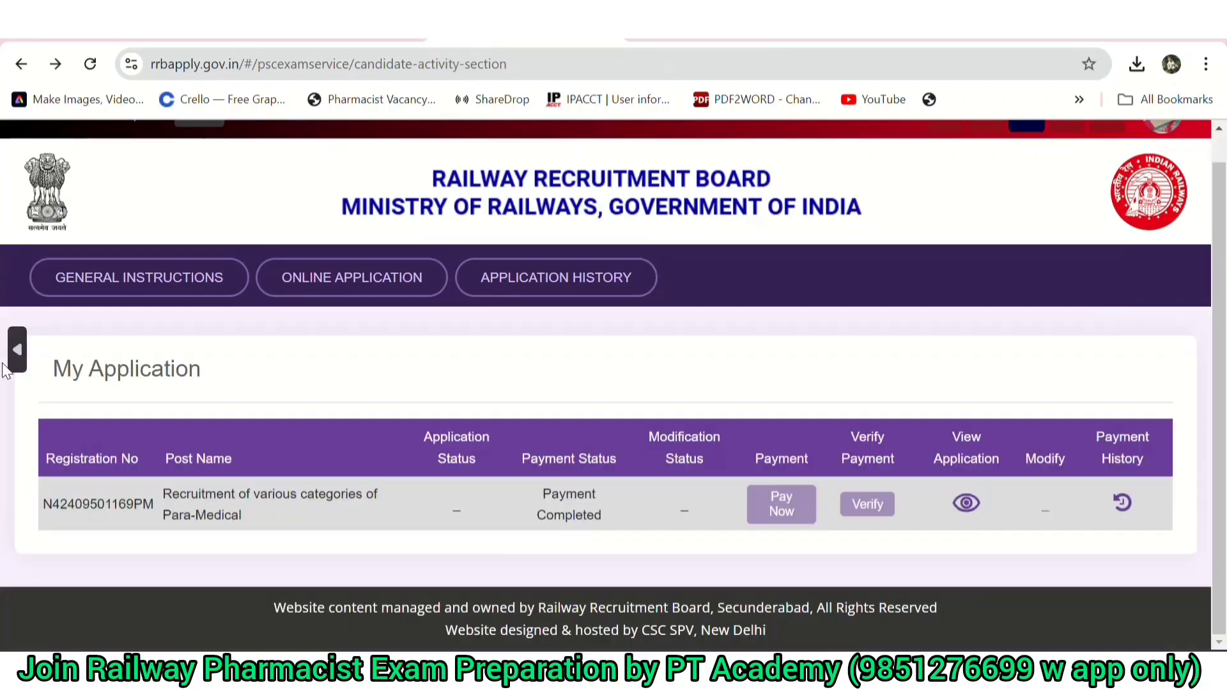
{"action": "left_click", "coordinate": [3, 363]}
{"action": "left_click", "coordinate": [3, 366]}
{"action": "left_click", "coordinate": [2, 365]}
{"action": "left_click", "coordinate": [3, 365]}
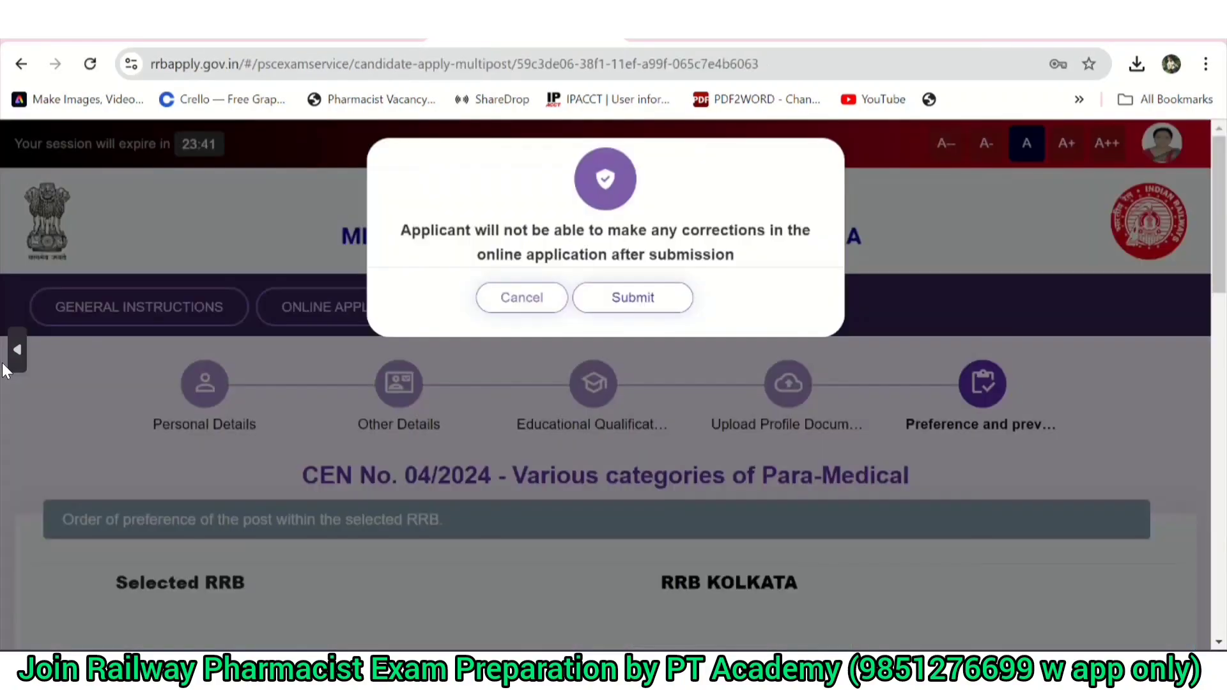
{"action": "left_click", "coordinate": [2, 365]}
{"action": "left_click", "coordinate": [3, 365]}
{"action": "left_click", "coordinate": [3, 366]}
{"action": "left_click", "coordinate": [4, 366]}
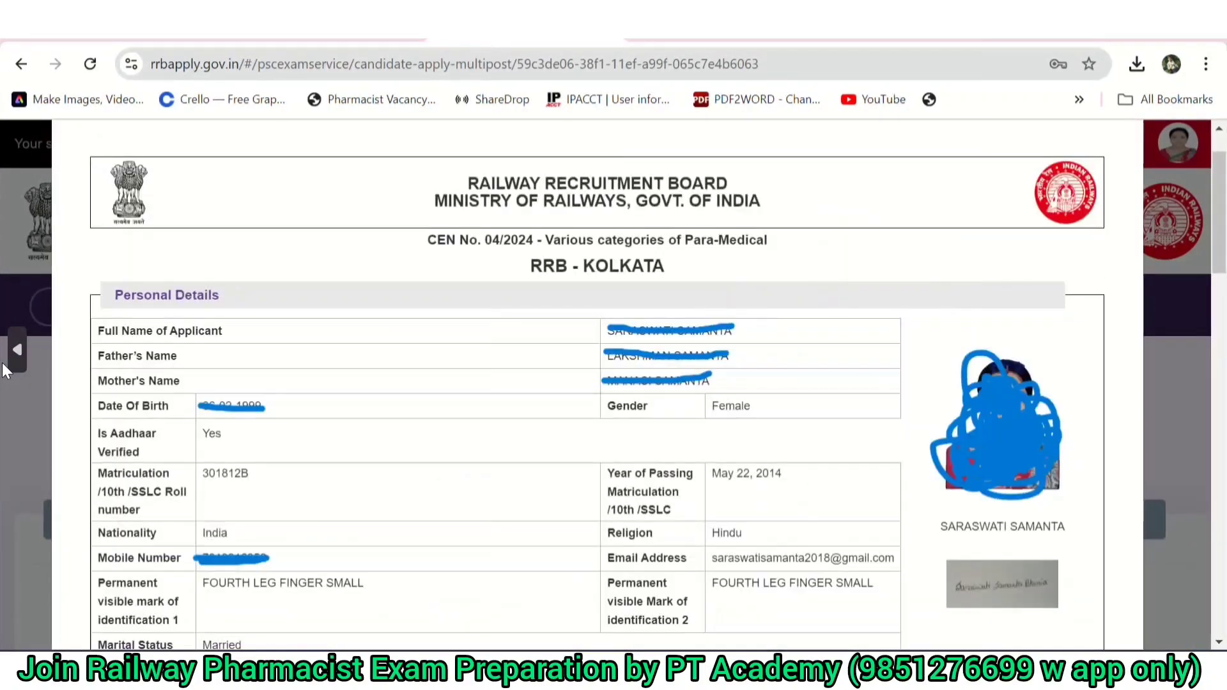
{"action": "left_click", "coordinate": [3, 366]}
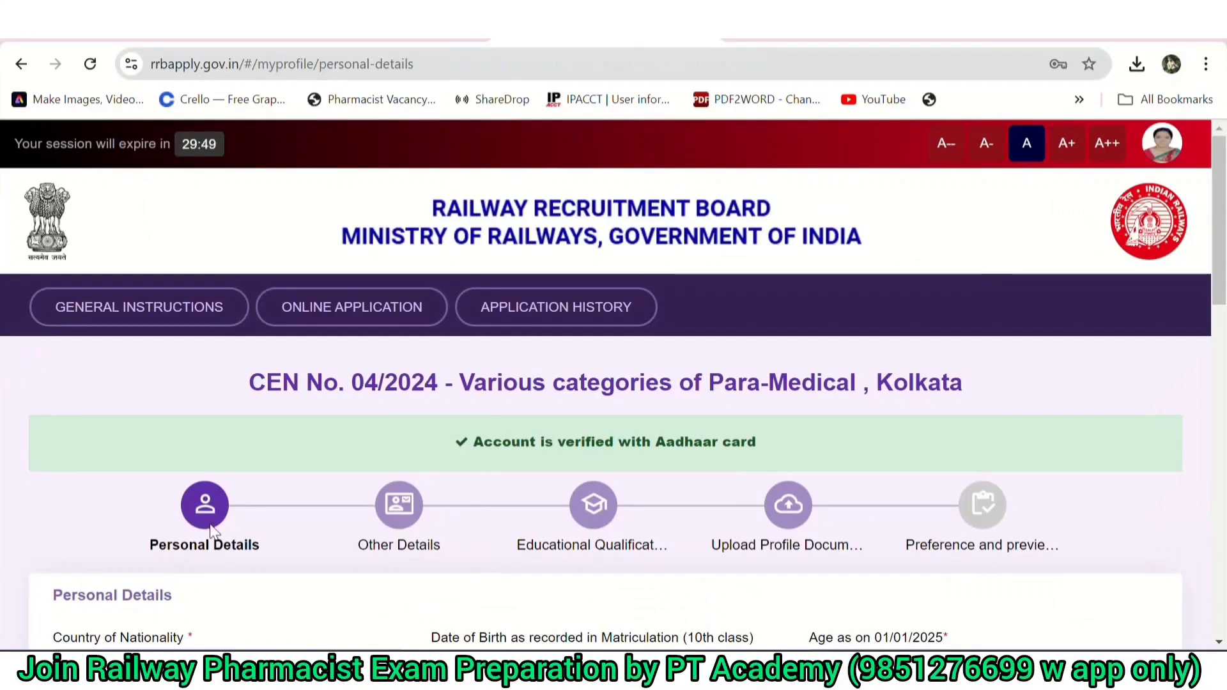